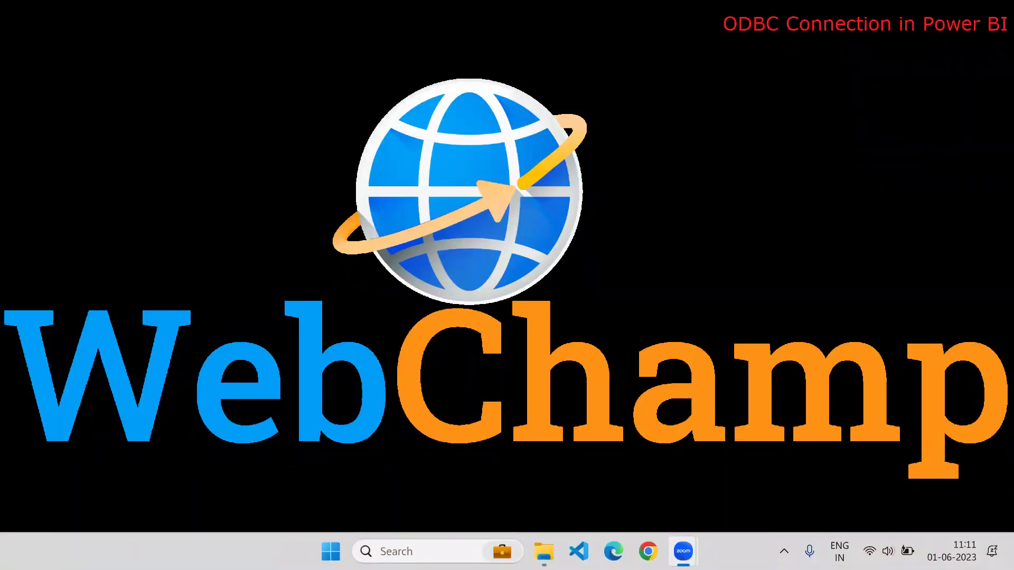
Launch Power BI Desktop from the Windows Start menu
click(331, 551)
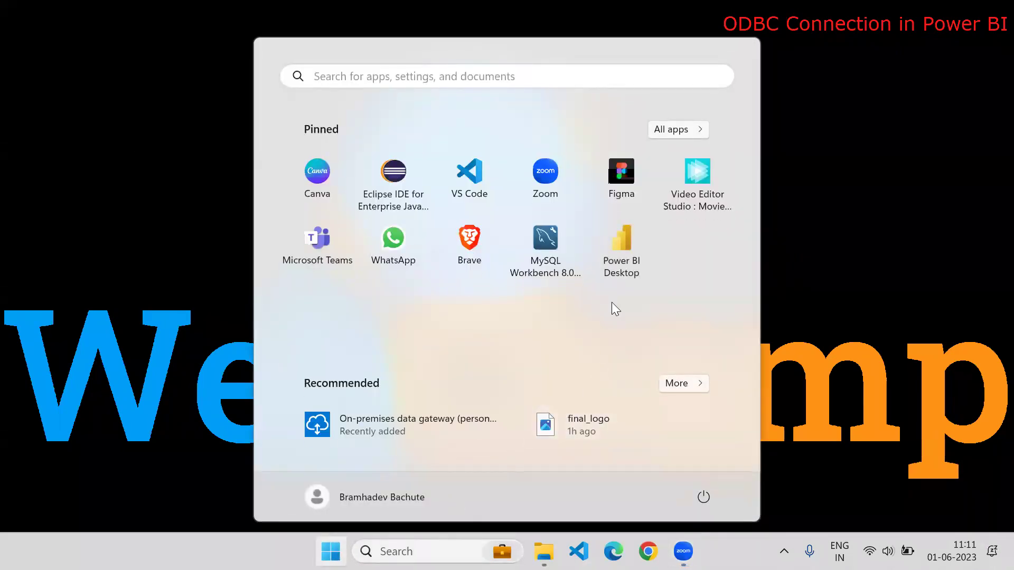
click(621, 253)
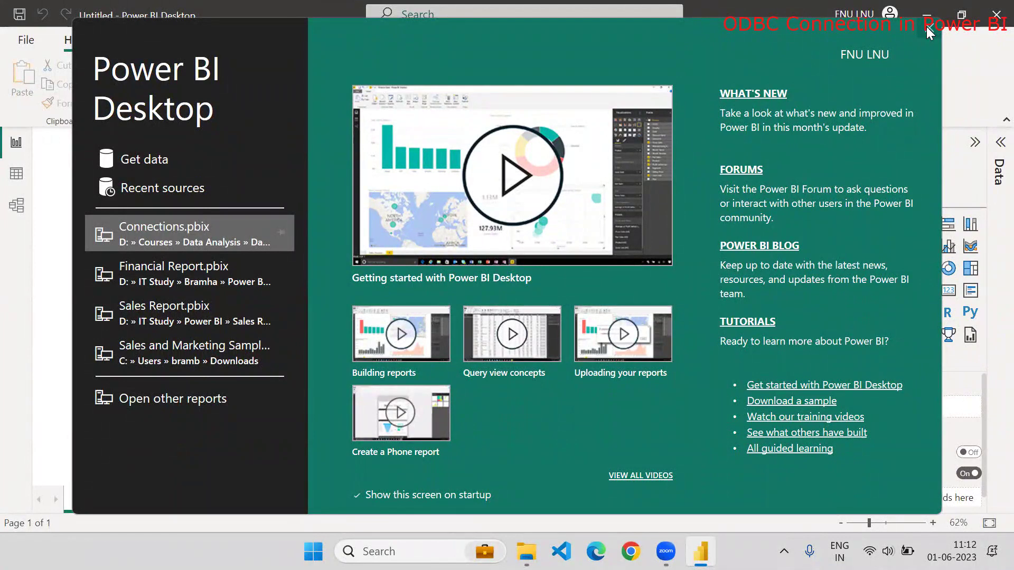
Dismiss the welcome screen and connect with the ODBC connector found in Get Data's full connector list
click(929, 32)
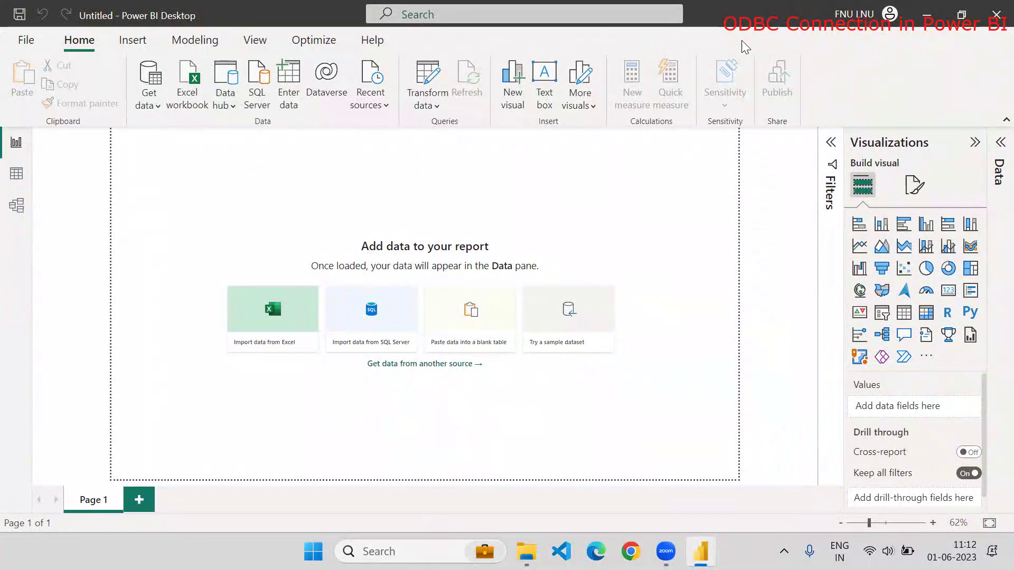
click(143, 109)
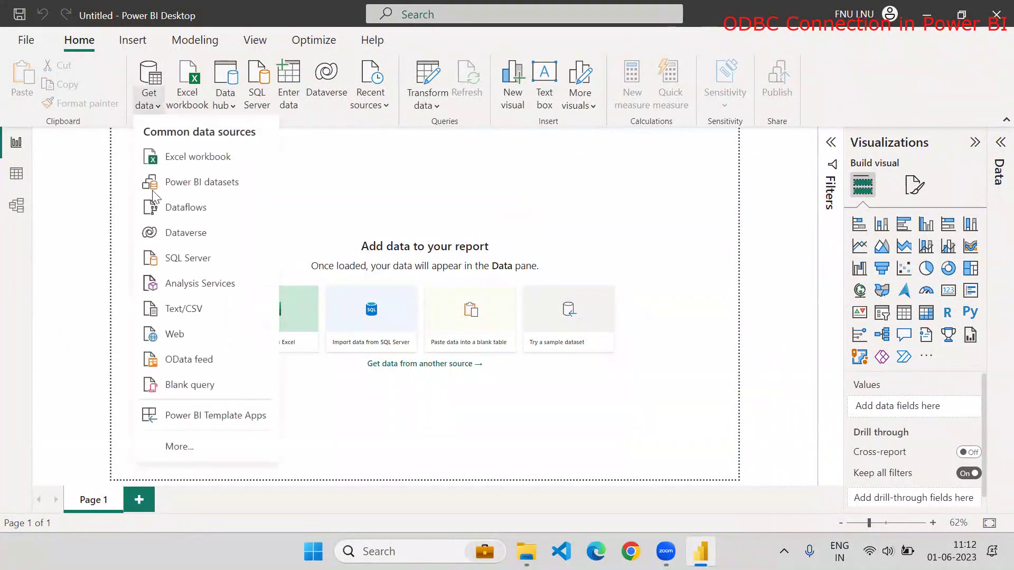
click(185, 448)
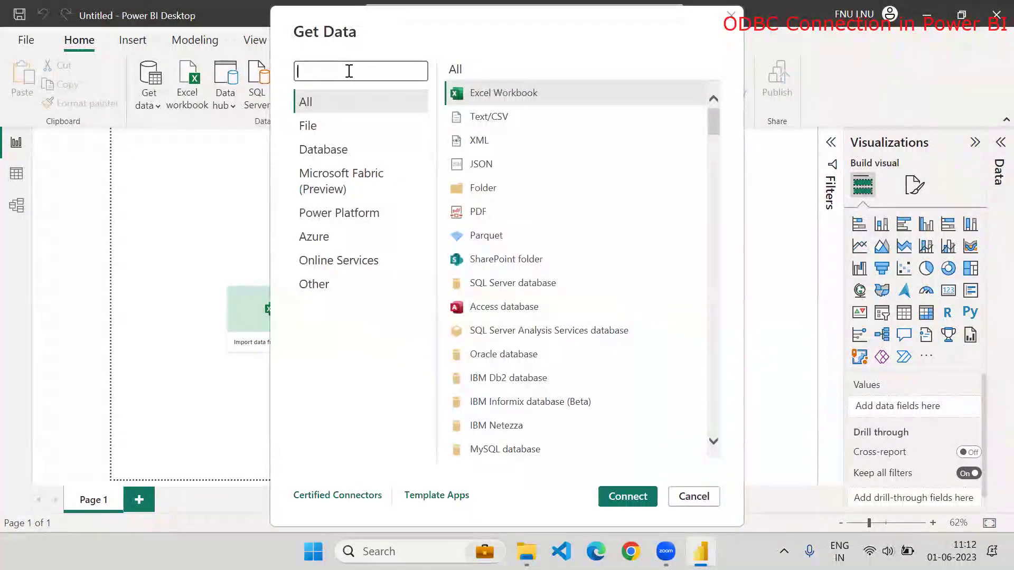
text(OB)
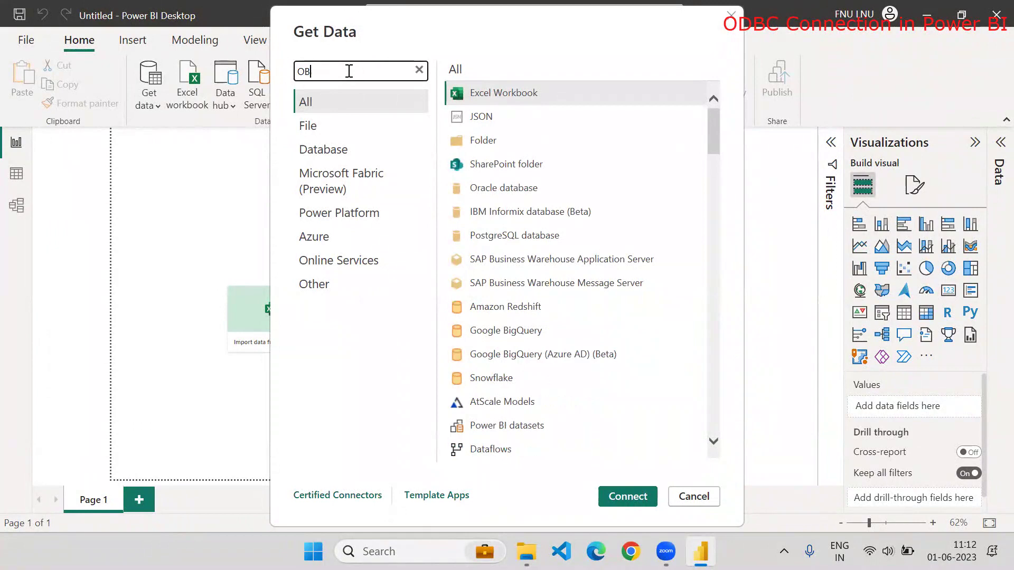
key(BackSpace)
text(DBC)
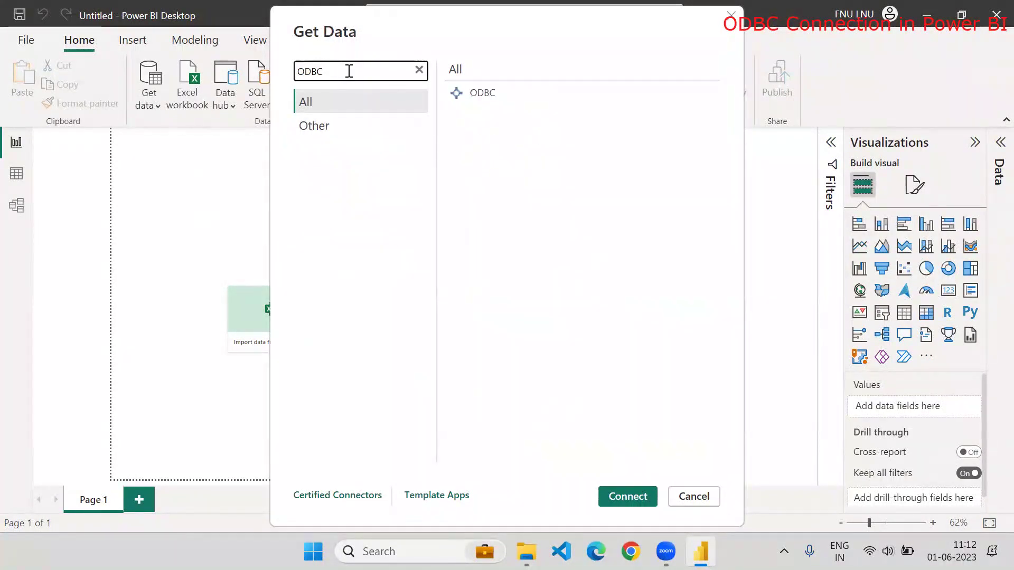
click(465, 95)
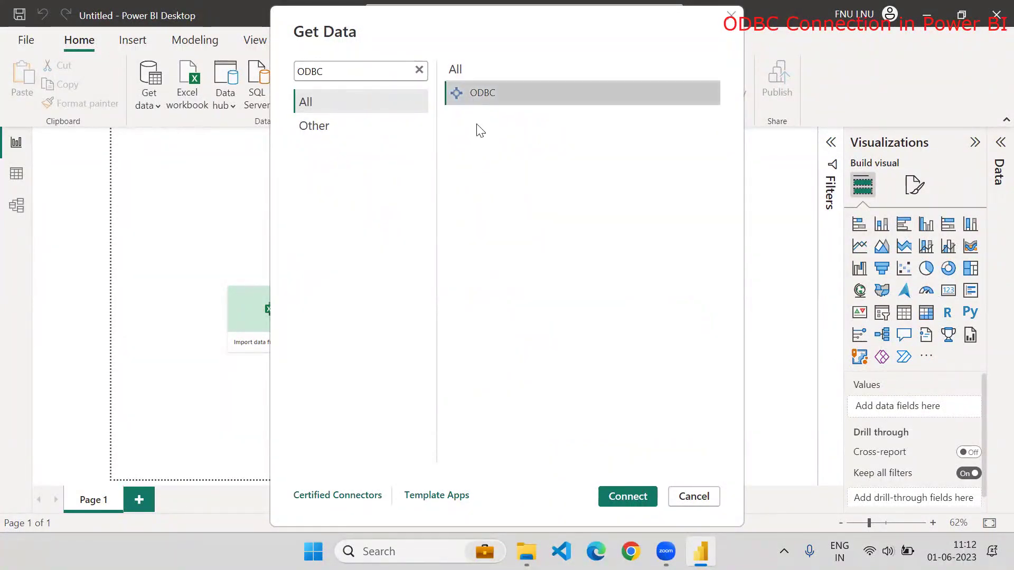
click(611, 491)
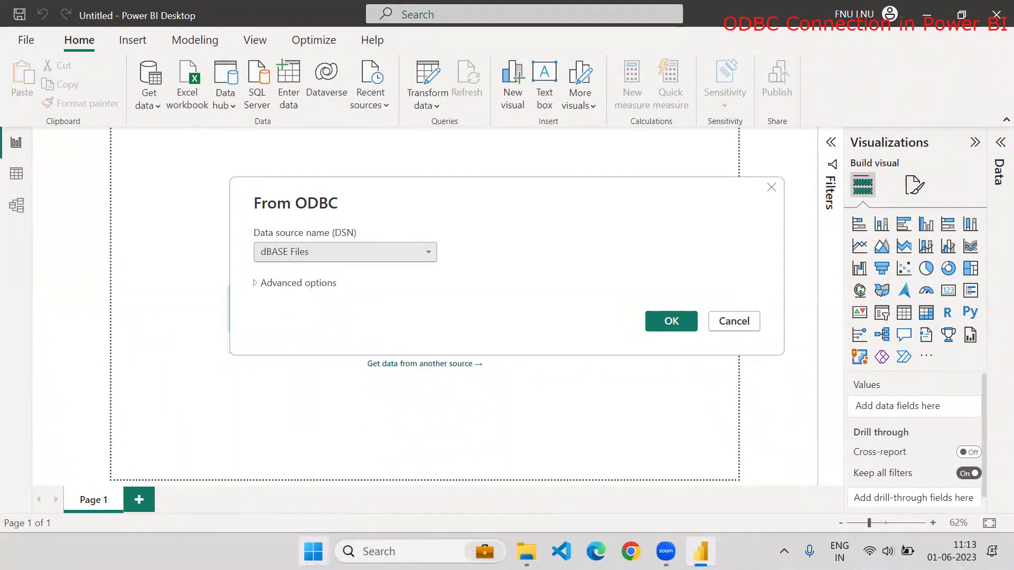
Search Google in Chrome for 'odbc drivers for mysql'
click(313, 552)
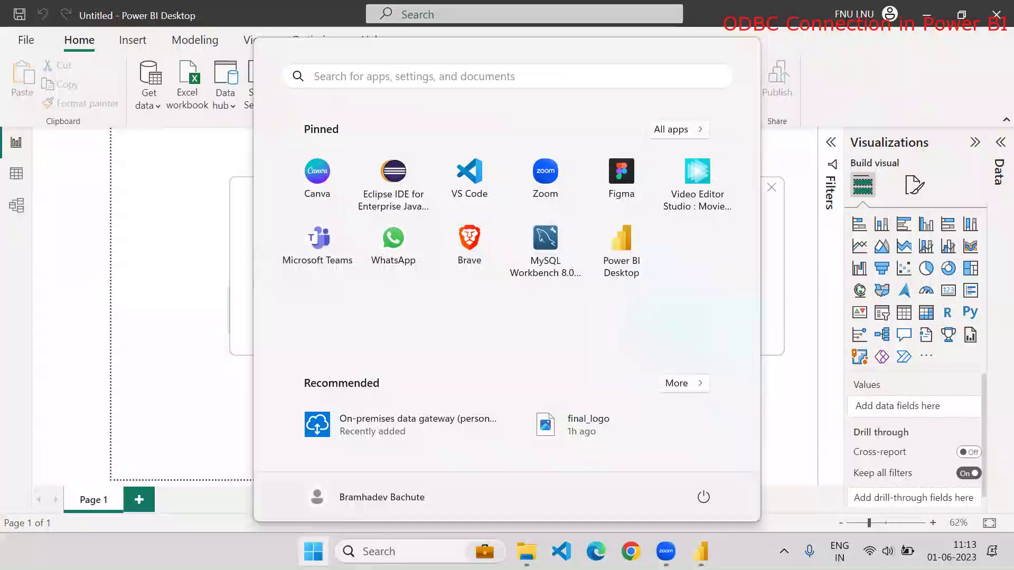
key(Escape)
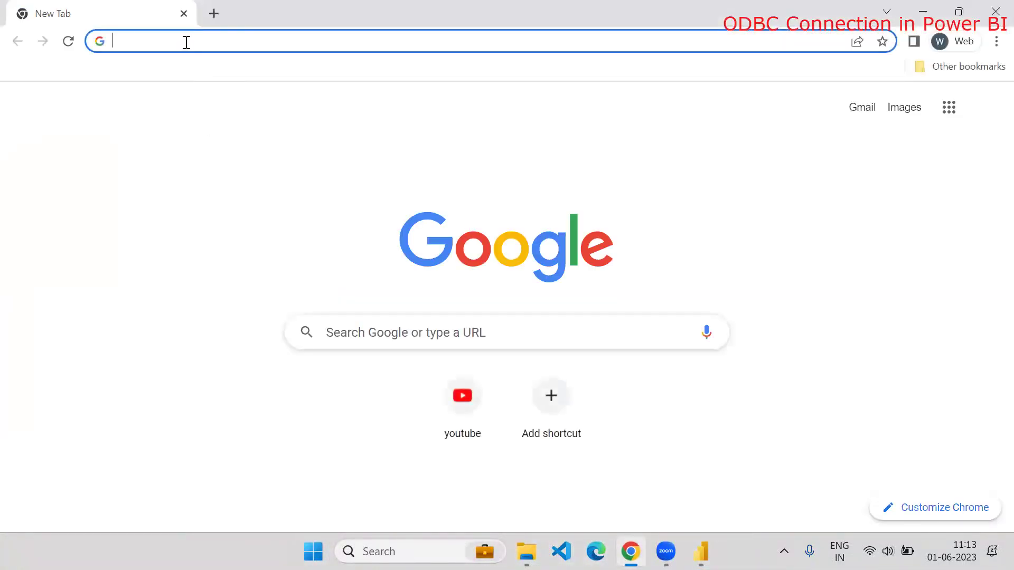
click(186, 42)
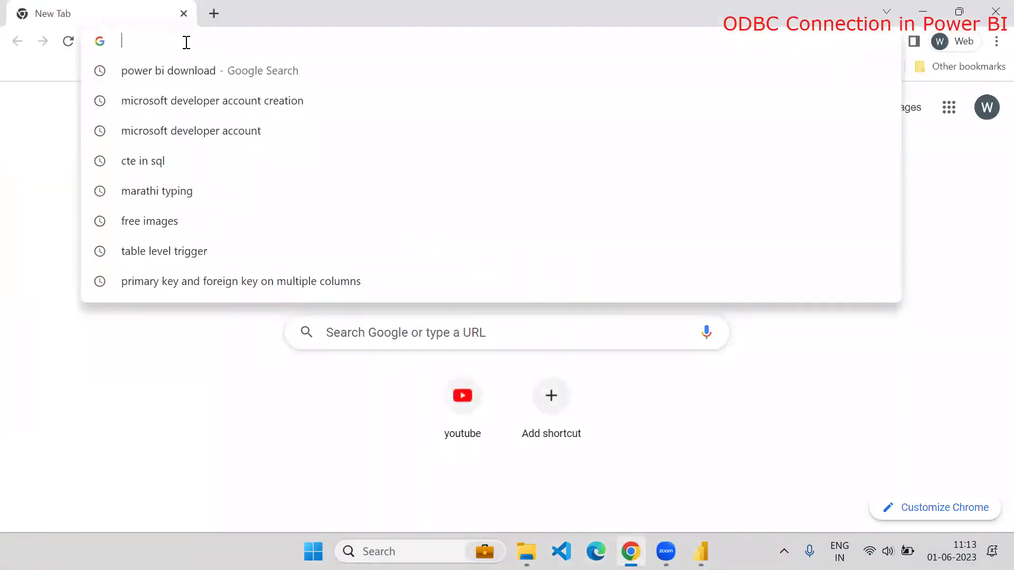
text(br)
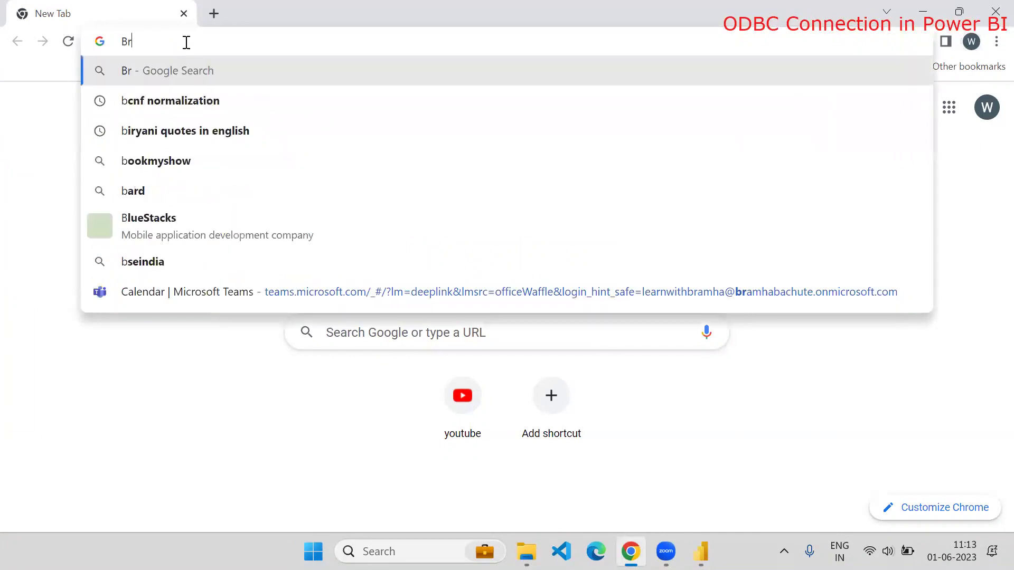
key(BackSpace)
key(BackSpace)
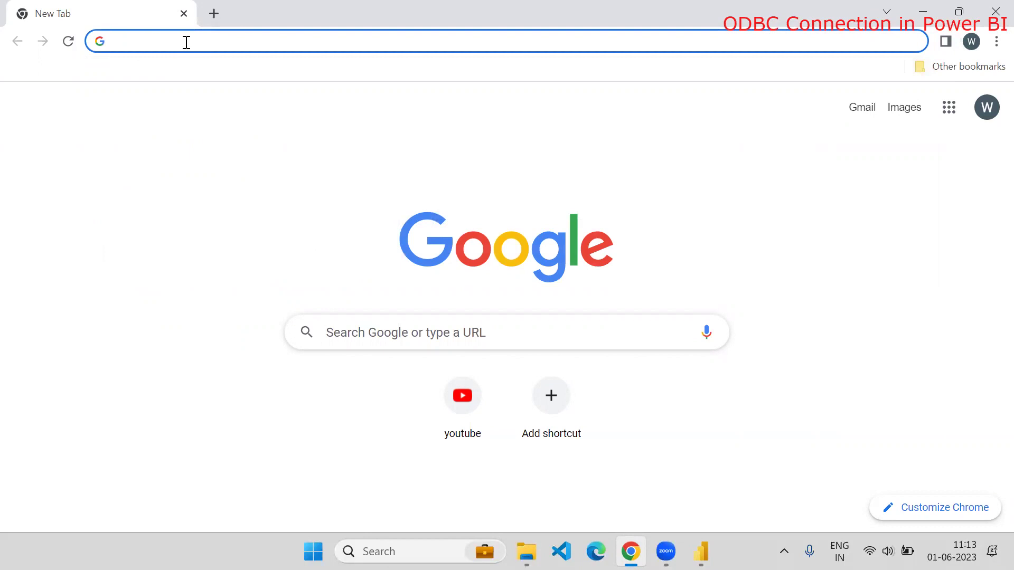
text(O)
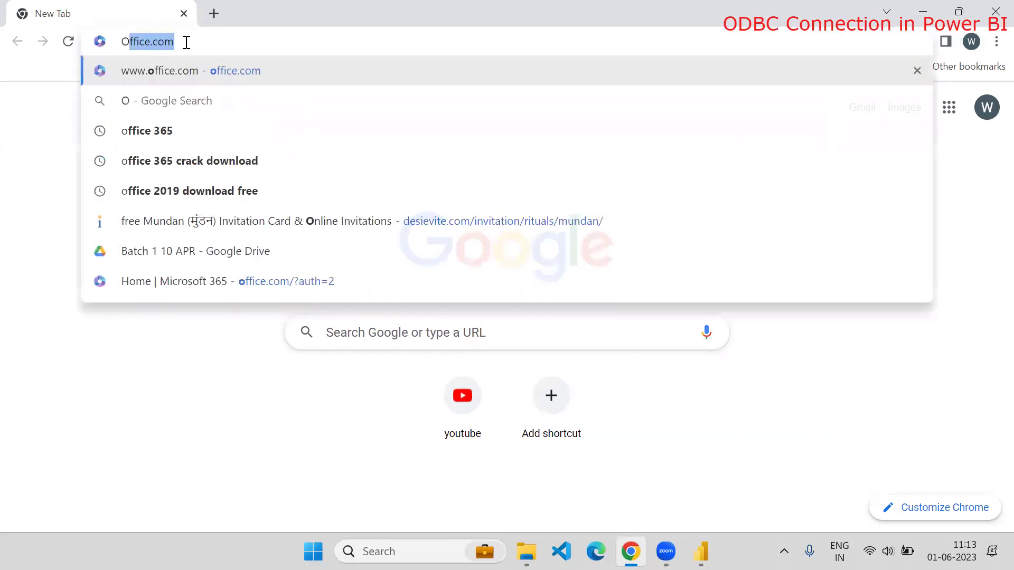
text(DBC co)
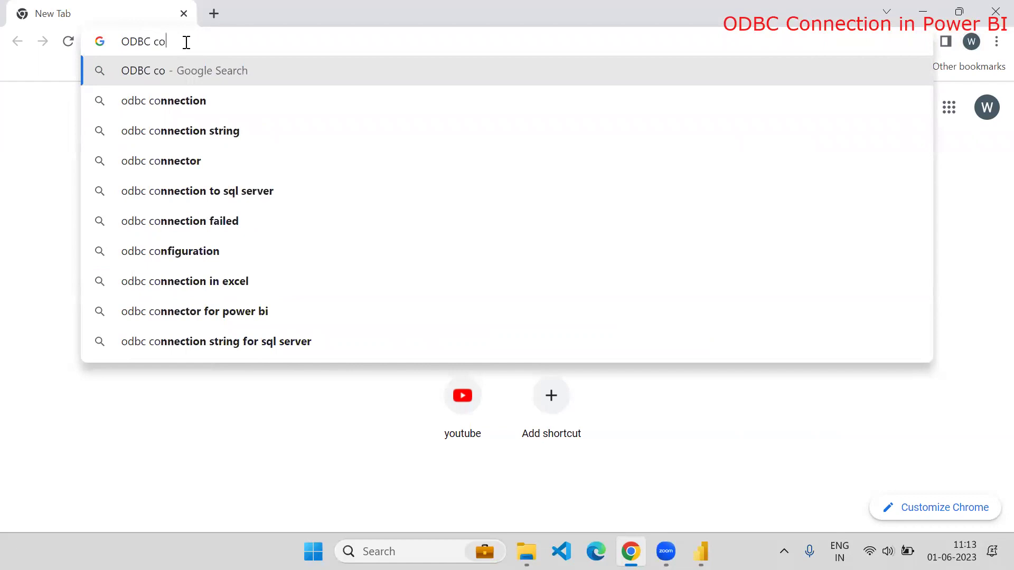
key(BackSpace)
key(BackSpace)
text(drivers f)
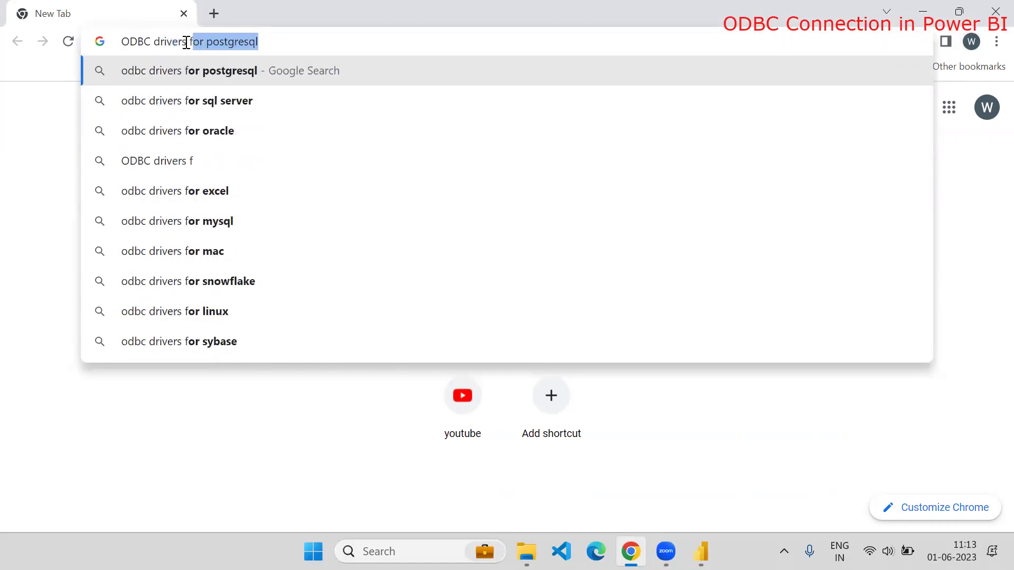
text(or my)
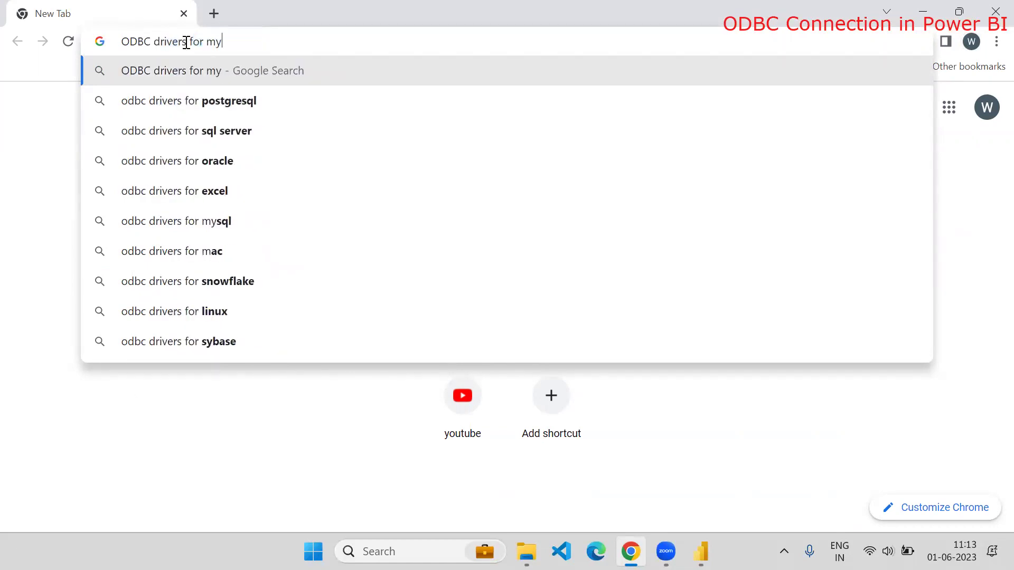
key(Down)
key(Return)
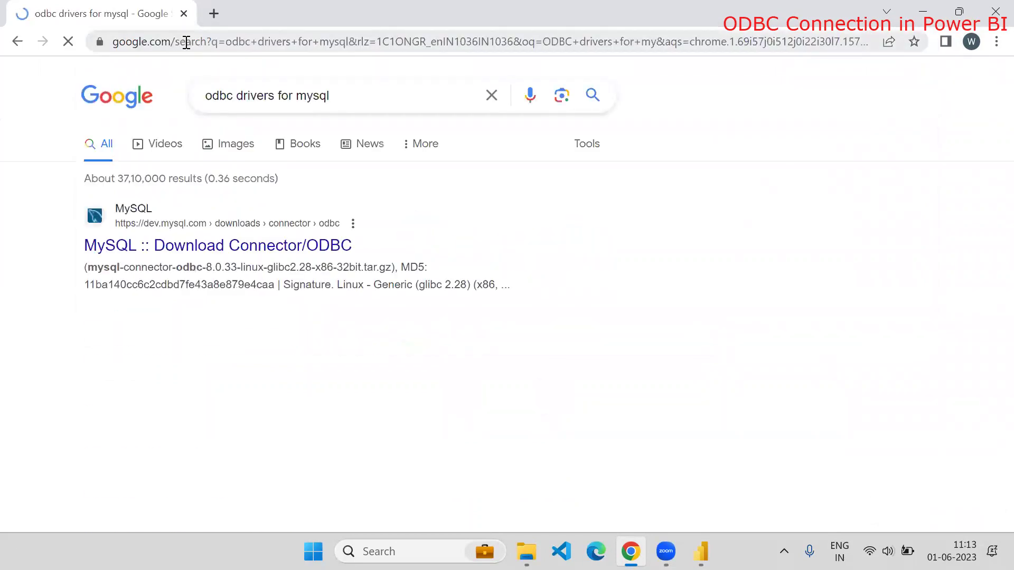
Download the Windows (x86, 64-bit) MSI installer from the MySQL Connector/ODBC download page
click(170, 253)
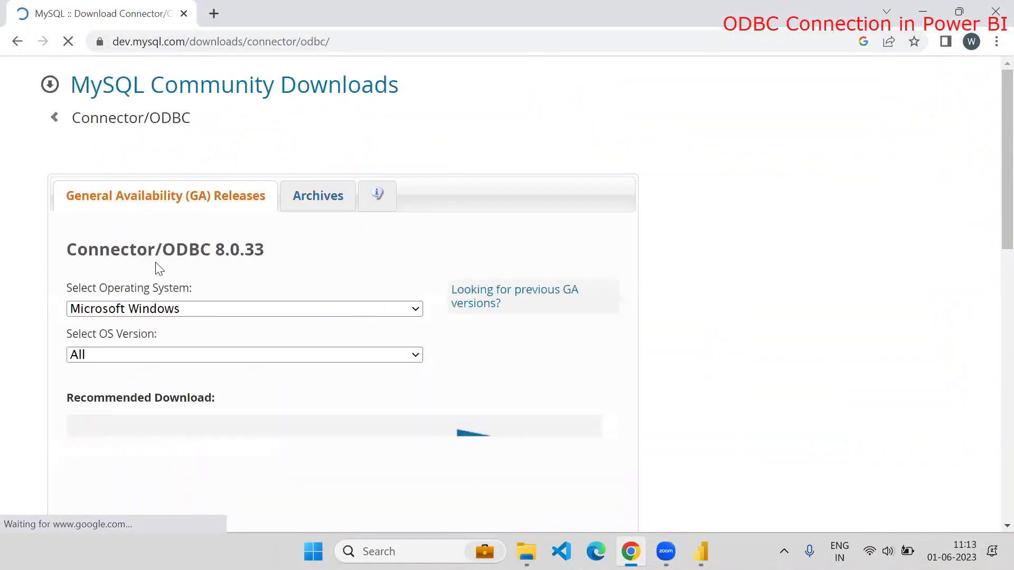
scroll(222, 270, down, 6)
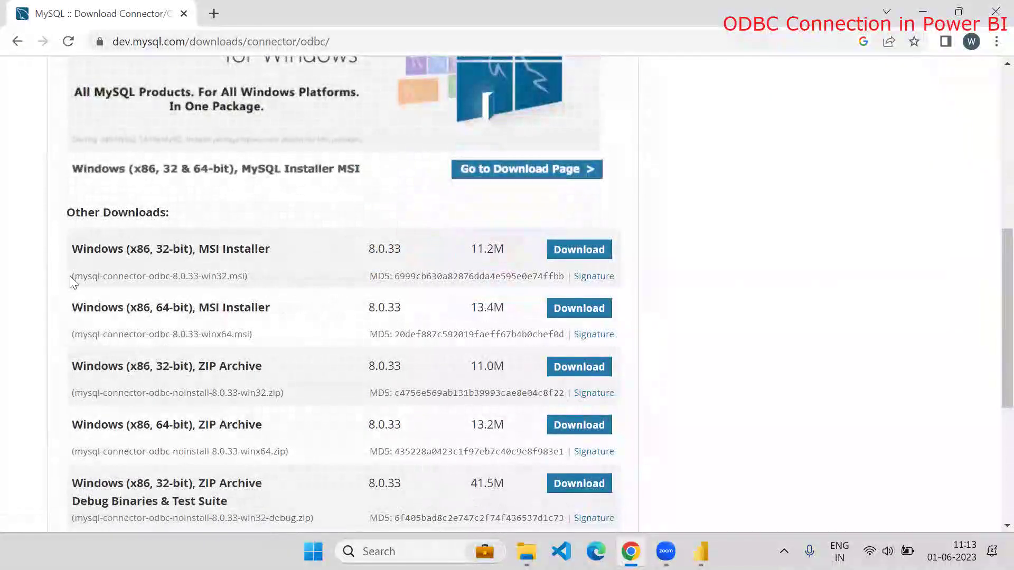
click(574, 314)
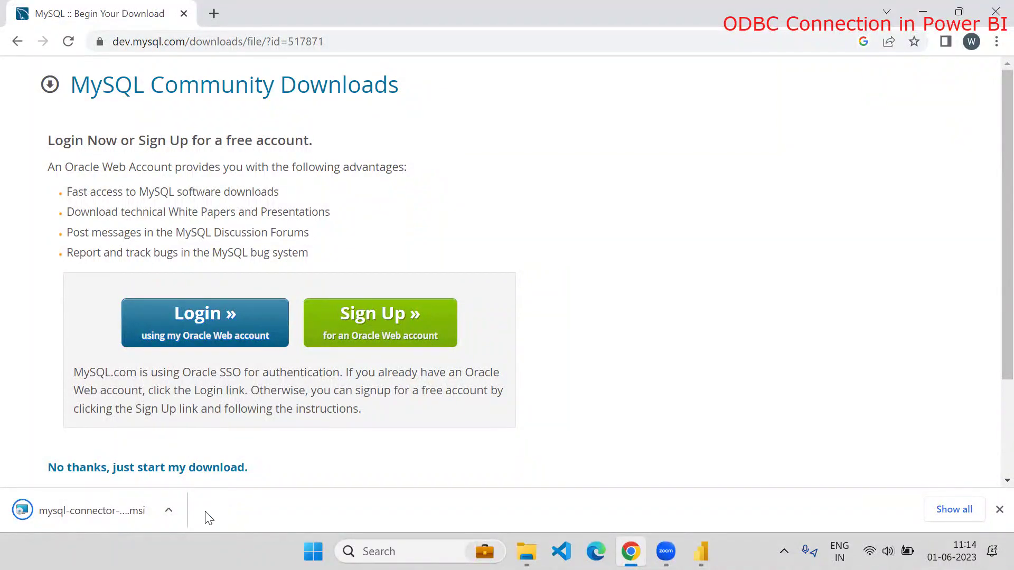
click(171, 522)
click(214, 453)
Run the downloaded mysql-connector-odbc-8.0.33-winx64 installer from the Downloads folder
click(168, 511)
click(190, 452)
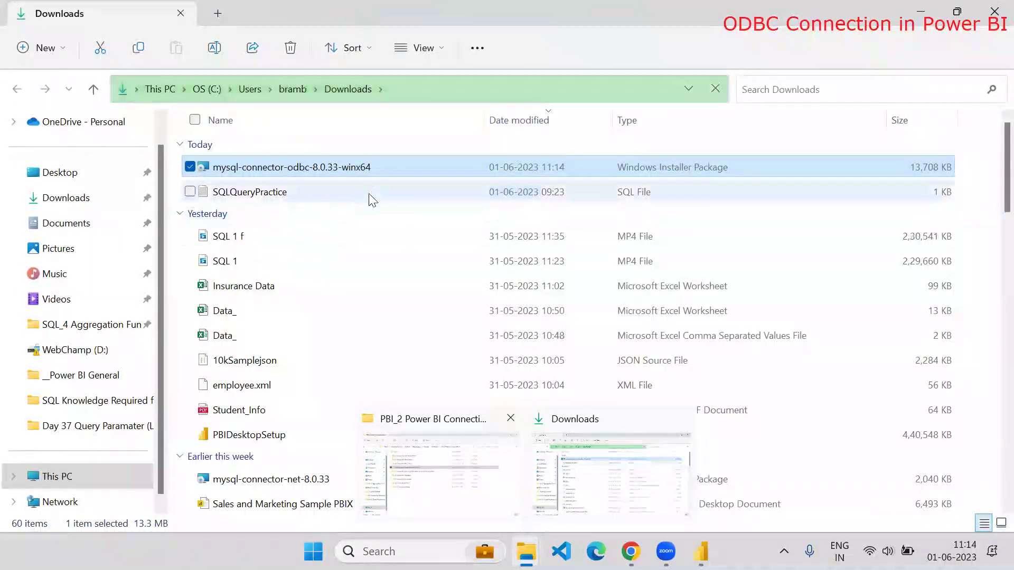
double_click(385, 168)
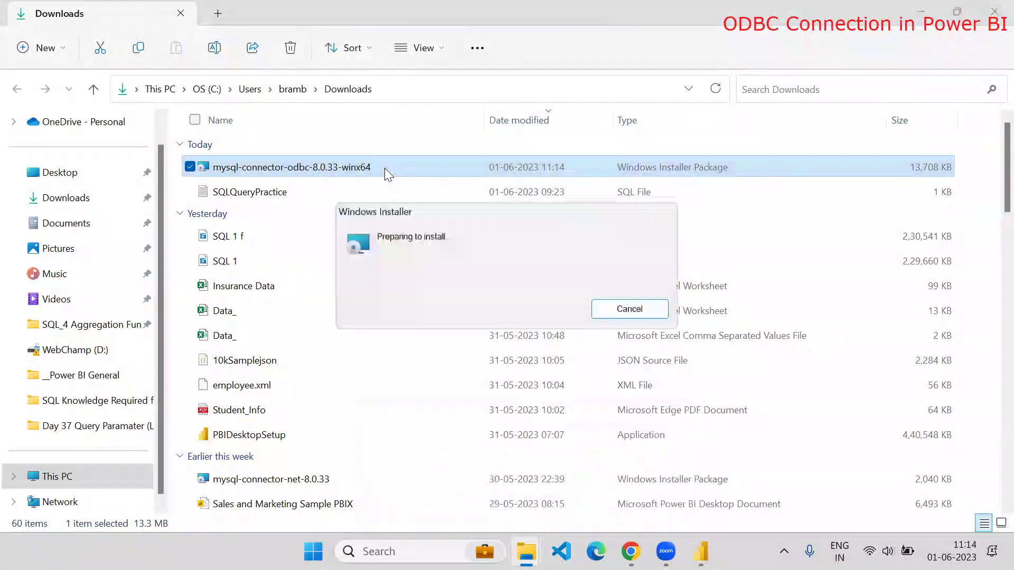
Advance to the modify option, then cancel the setup and exit the wizard without installing
click(581, 393)
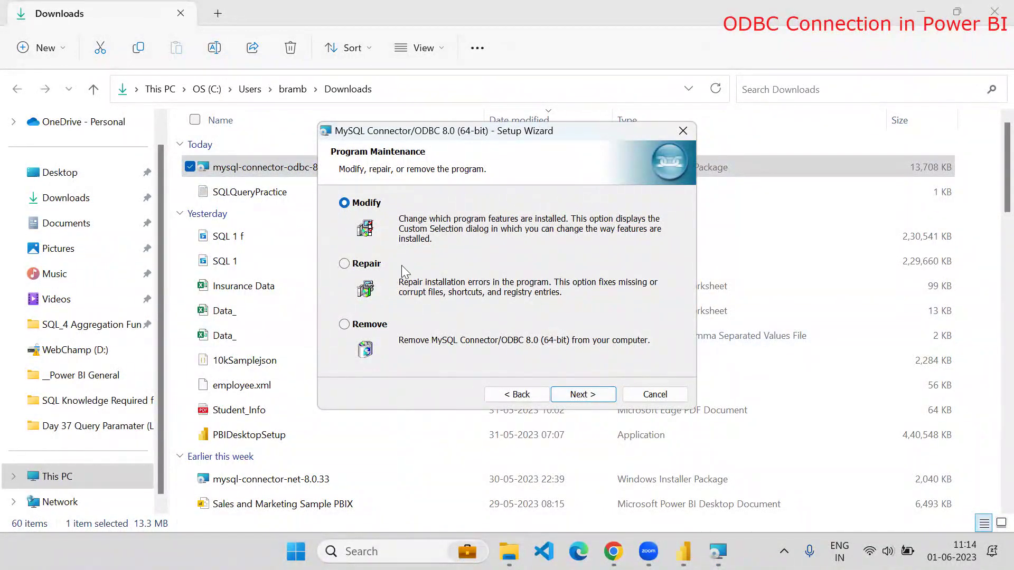
click(368, 267)
click(344, 203)
click(571, 396)
drag(577, 394, 547, 393)
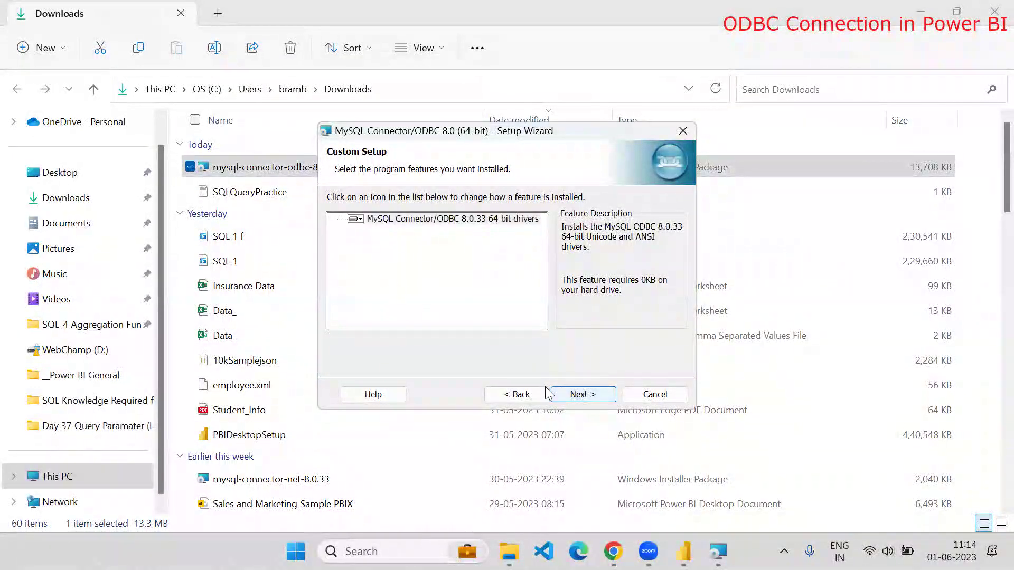
click(655, 394)
click(469, 297)
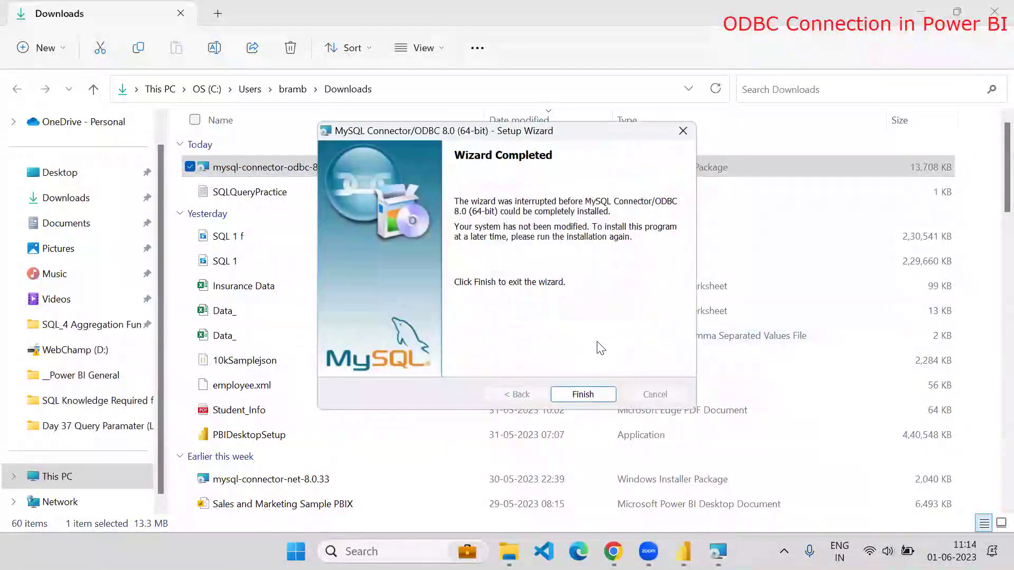
click(593, 394)
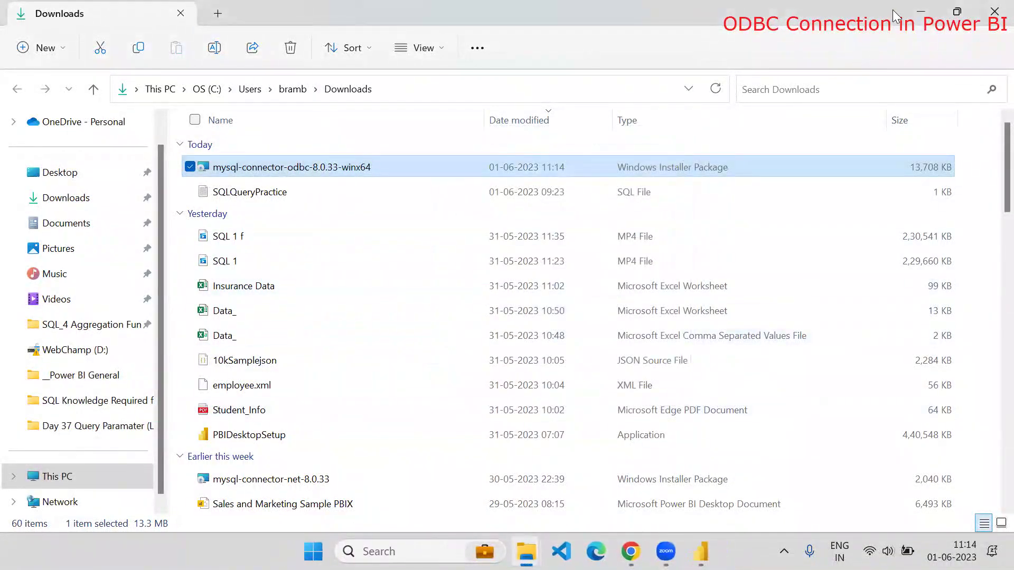
Minimize Explorer and Chrome, then launch ODBC Data Sources (64-bit) from Start search
click(920, 12)
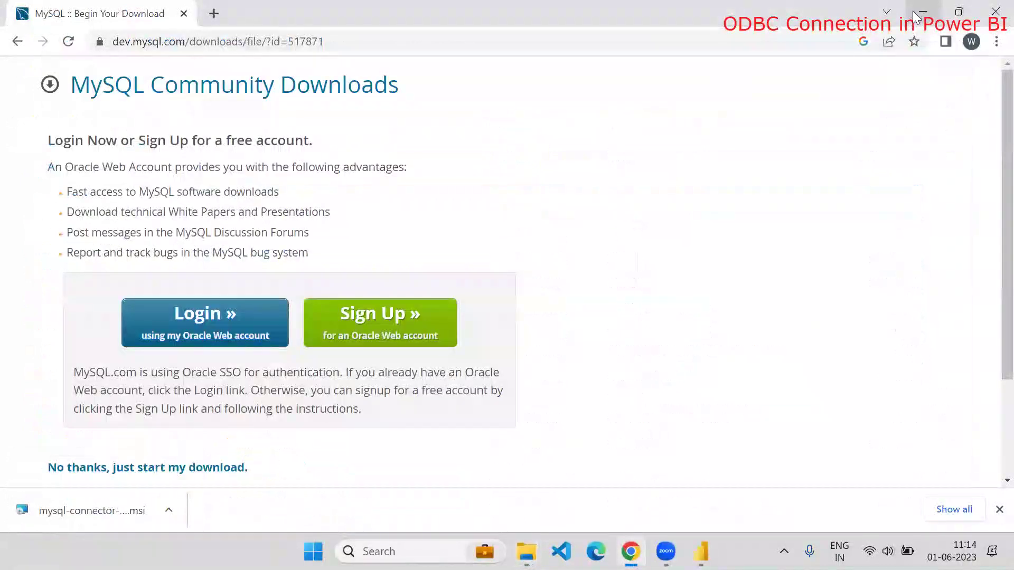
click(921, 13)
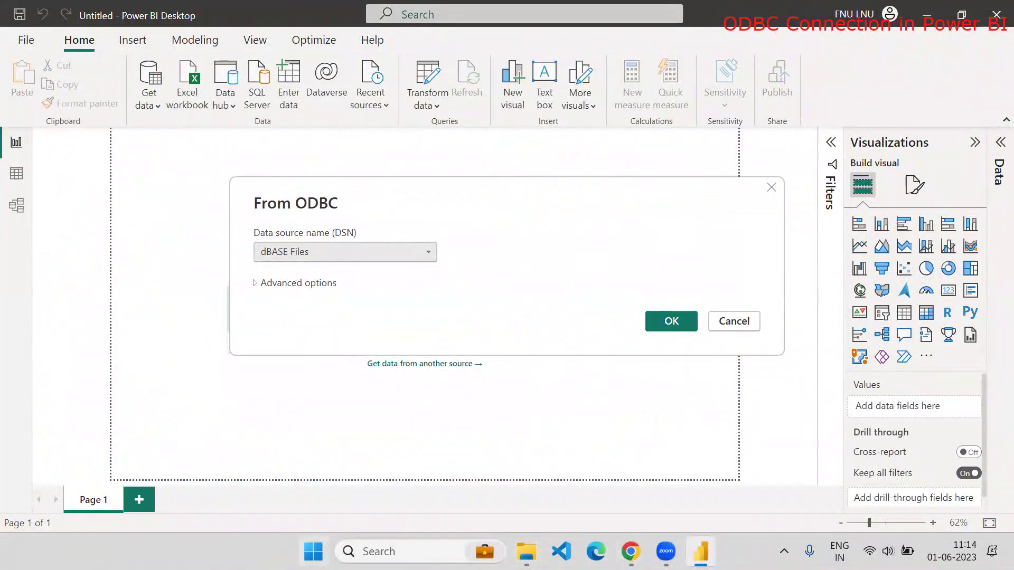
click(314, 551)
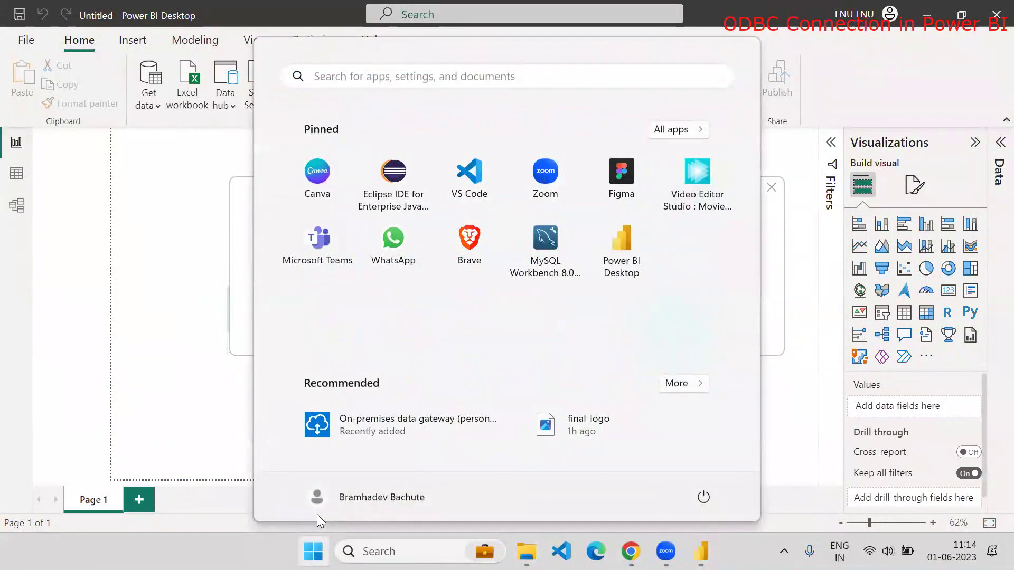
text(O)
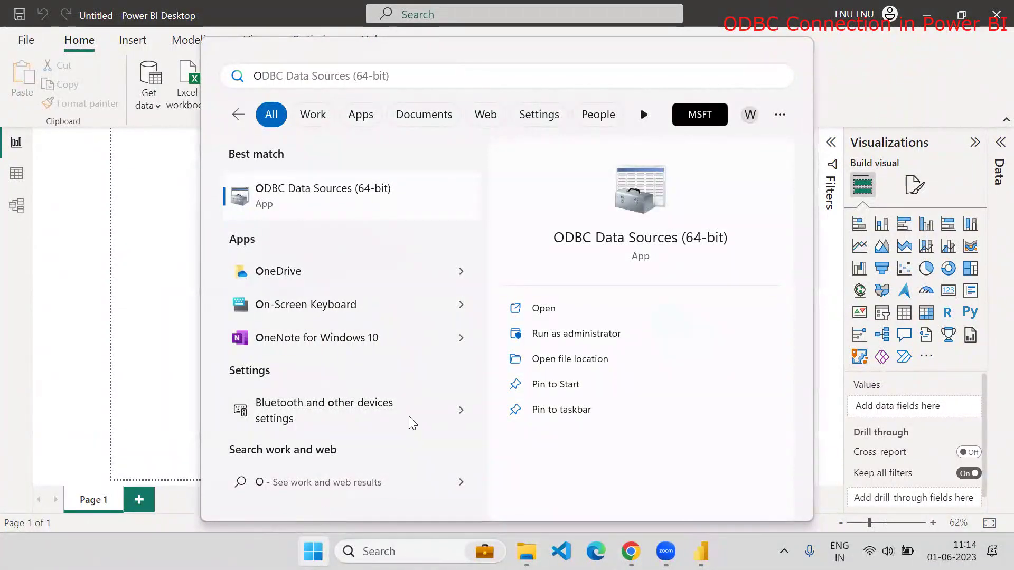
click(332, 202)
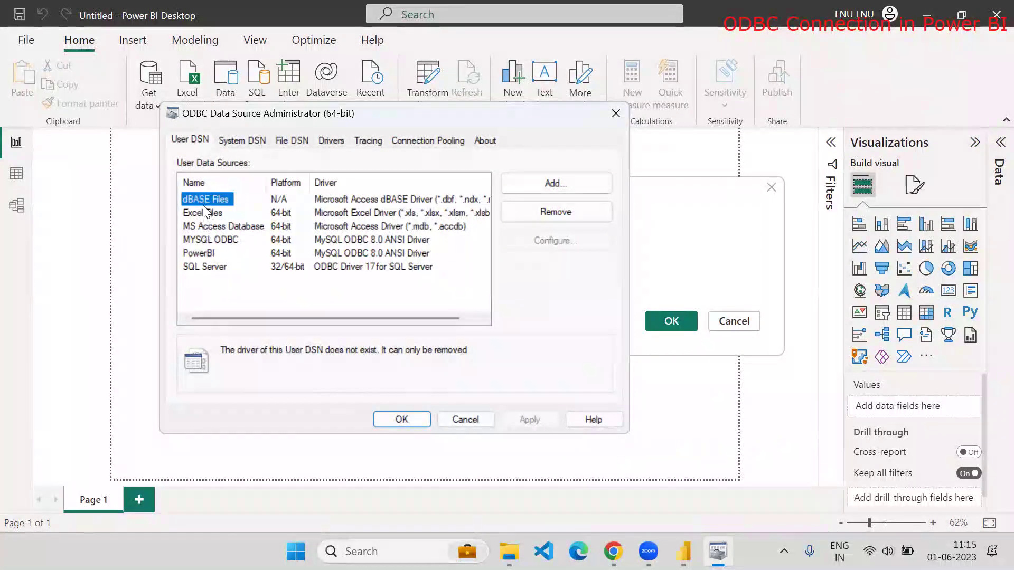
Add a new user DSN that uses the MySQL ODBC 8.0 ANSI Driver
click(531, 181)
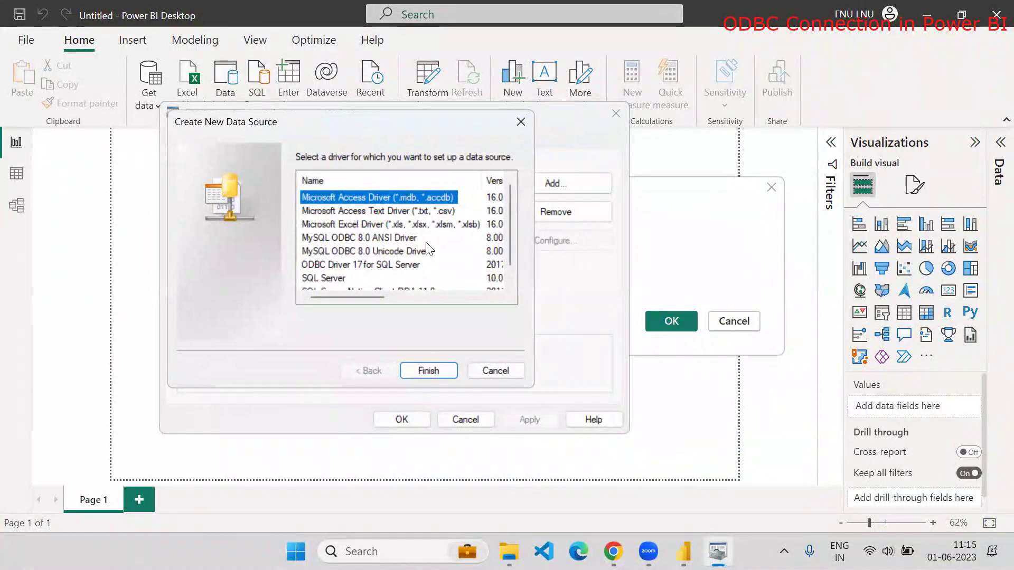
drag(509, 223, 509, 259)
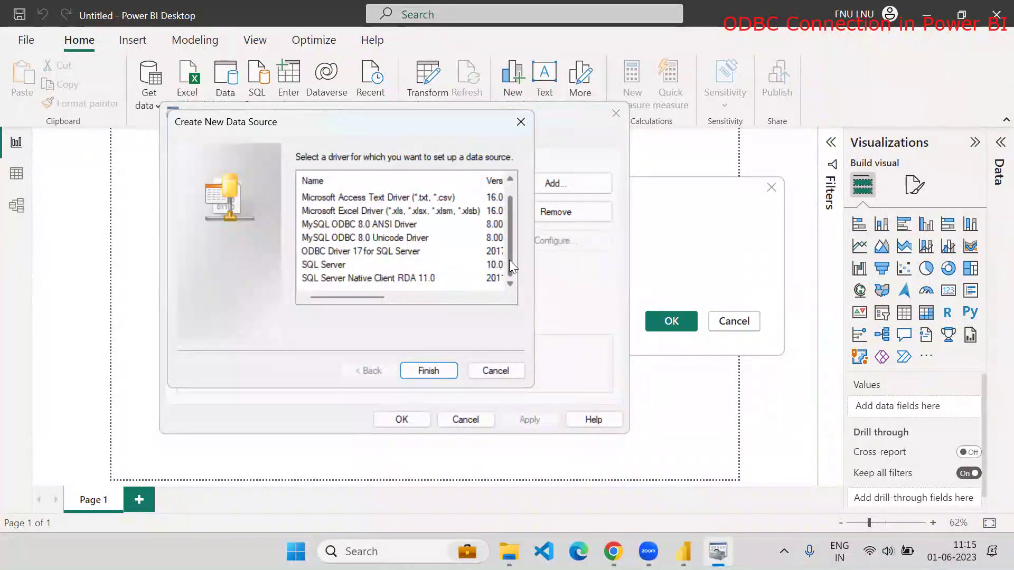
click(329, 240)
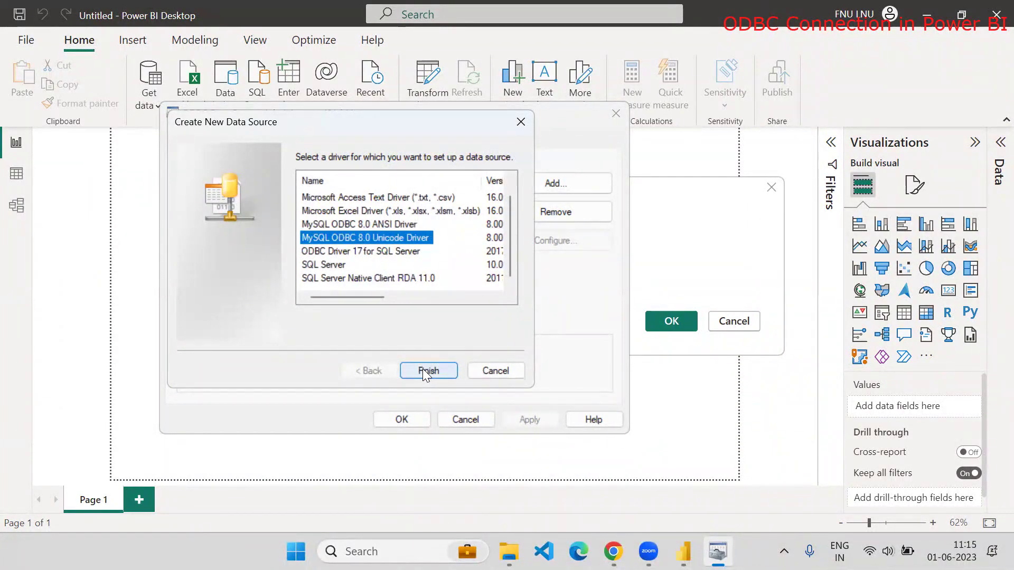
click(393, 224)
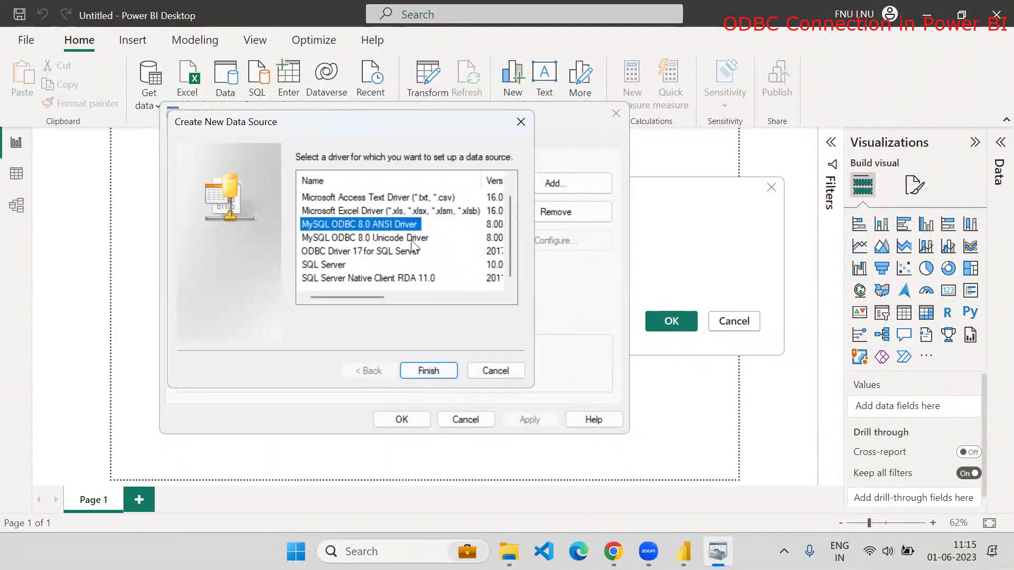
click(435, 370)
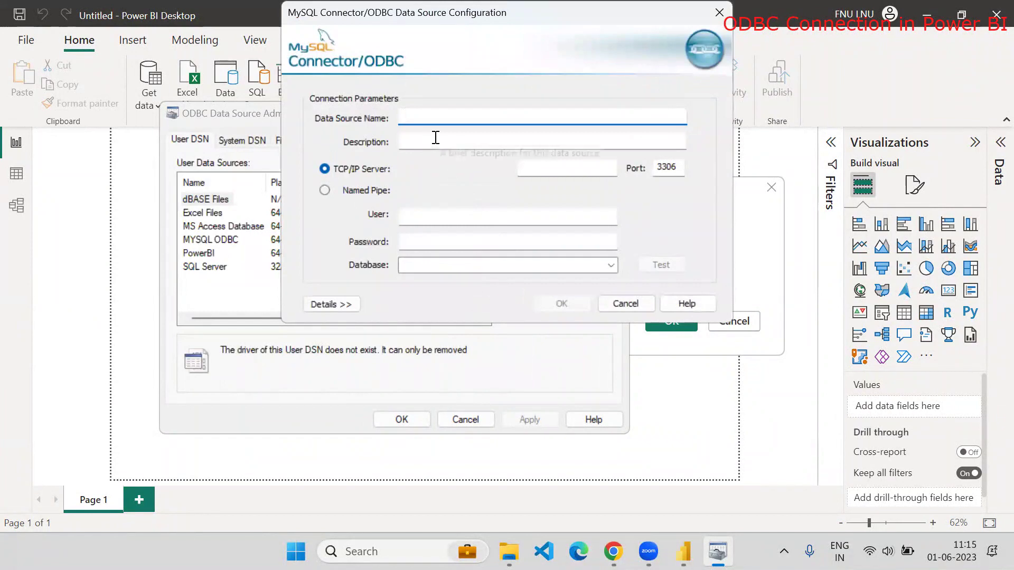
Name the DSN 'Youtube MYSQL' and enter server localhost, port 3306, user root and the password
text(Youtube MYSQL)
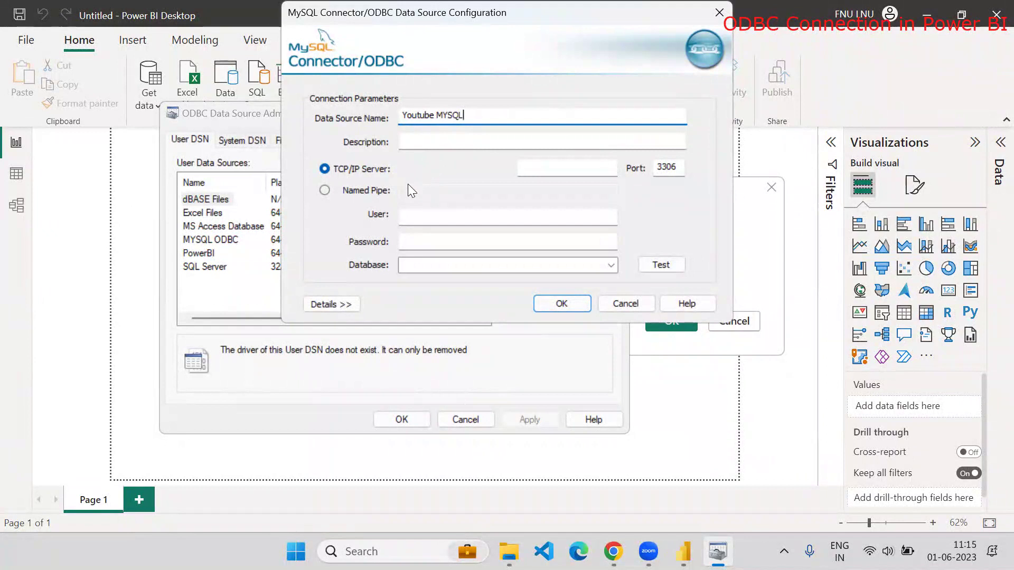
click(558, 169)
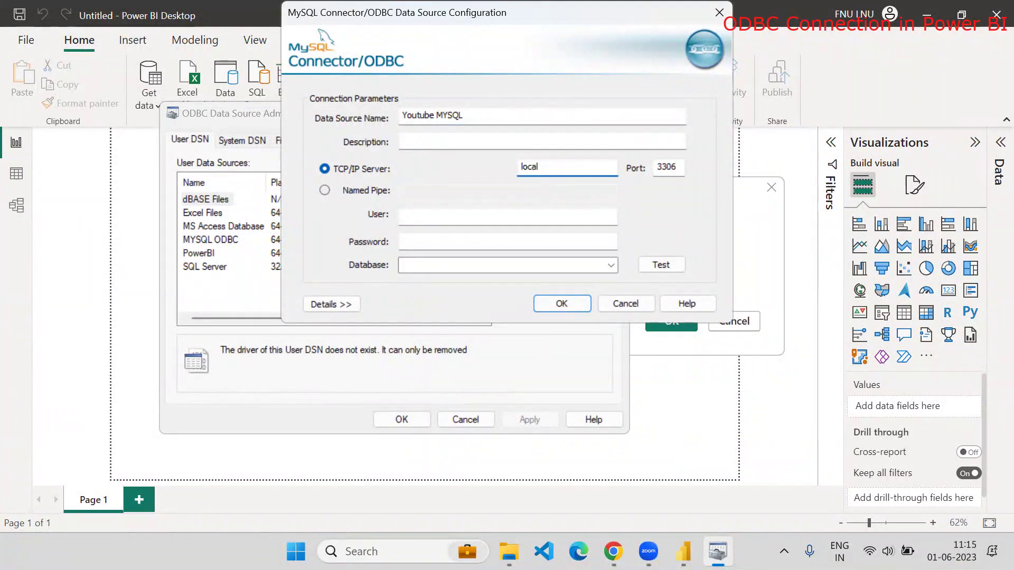
key(Tab)
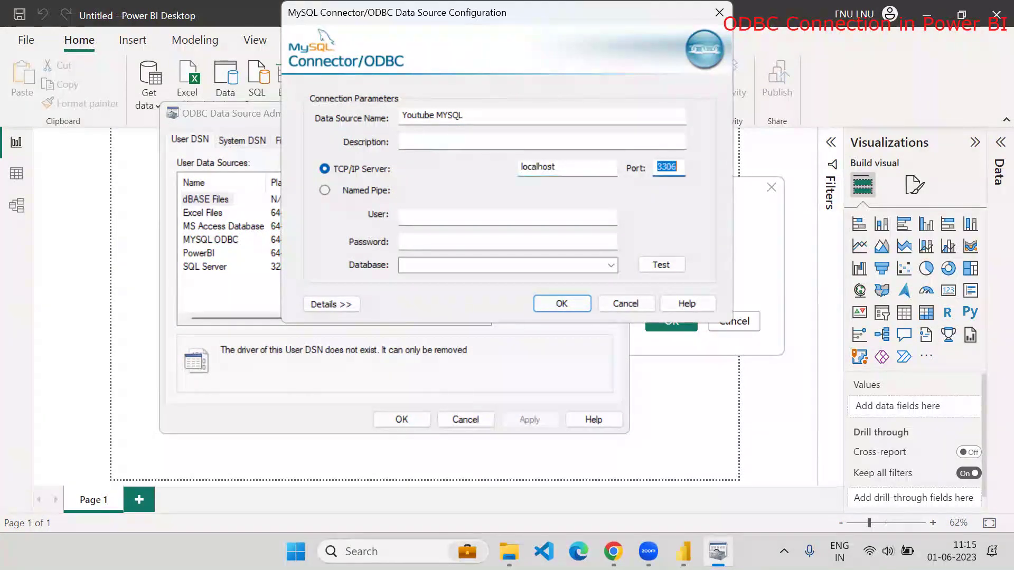
key(Tab)
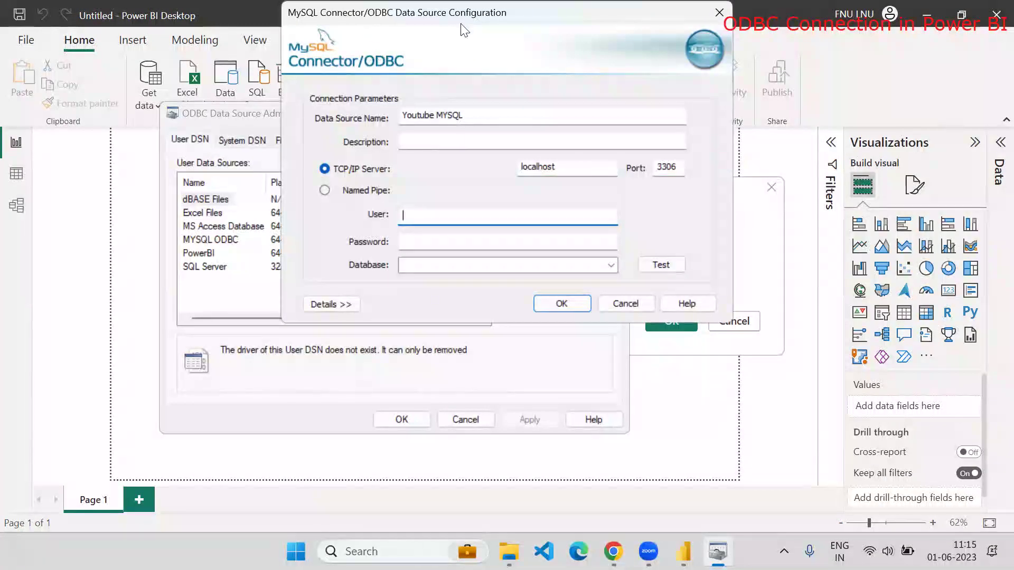
drag(510, 27, 441, 74)
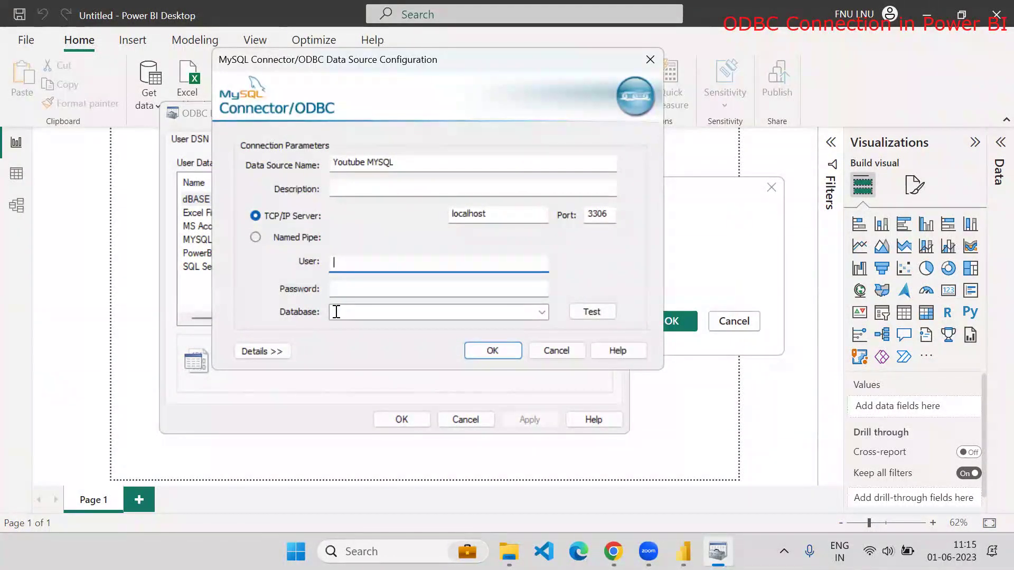
text(root)
key(Tab)
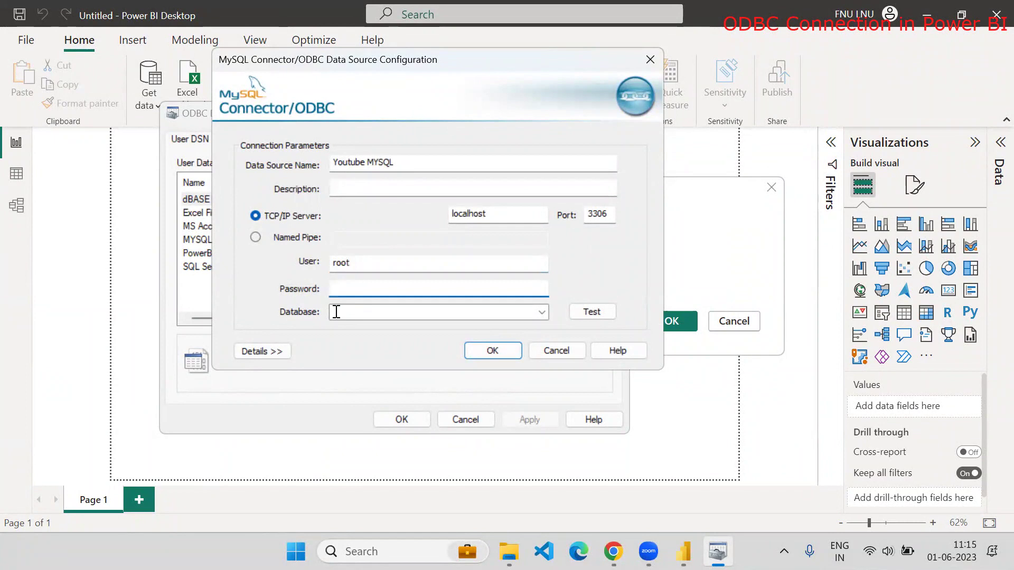
text(password)
Test the connection successfully, choose the salesdata database and save the DSN
click(592, 314)
click(533, 323)
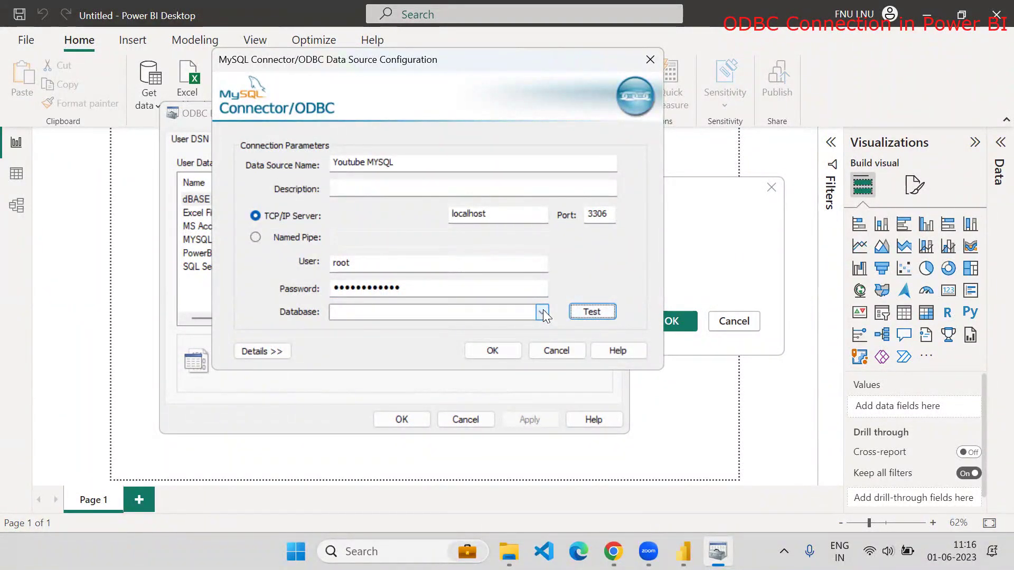
click(542, 312)
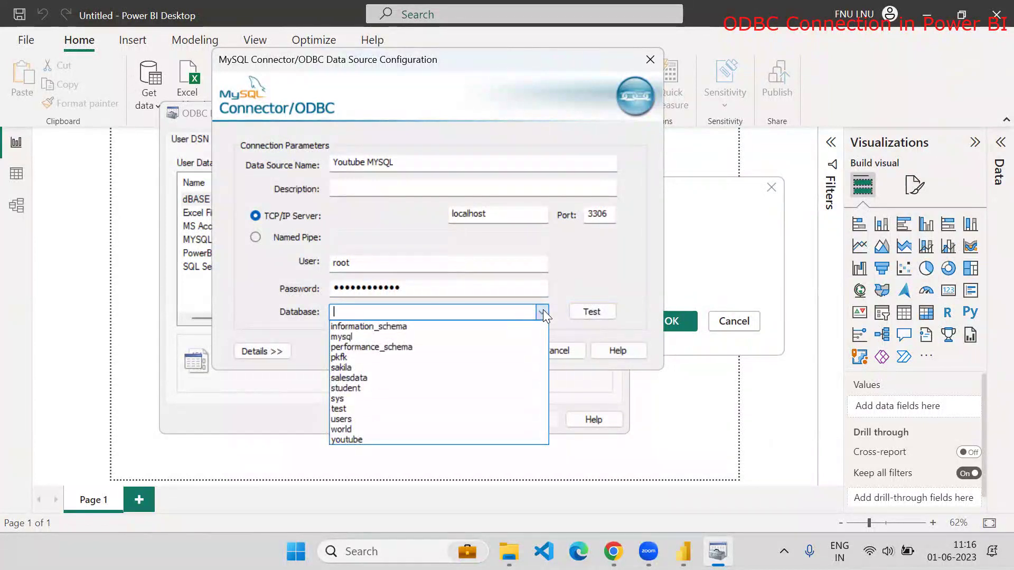
click(357, 378)
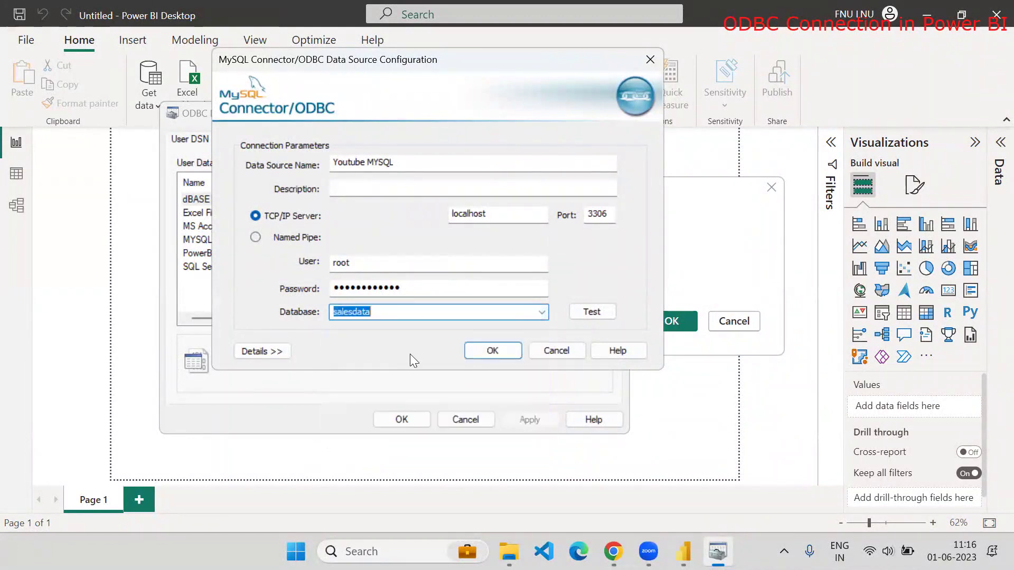
click(492, 351)
Select Youtube MYSQL in the User DSN list, then return to Power BI's From ODBC DSN list
click(205, 282)
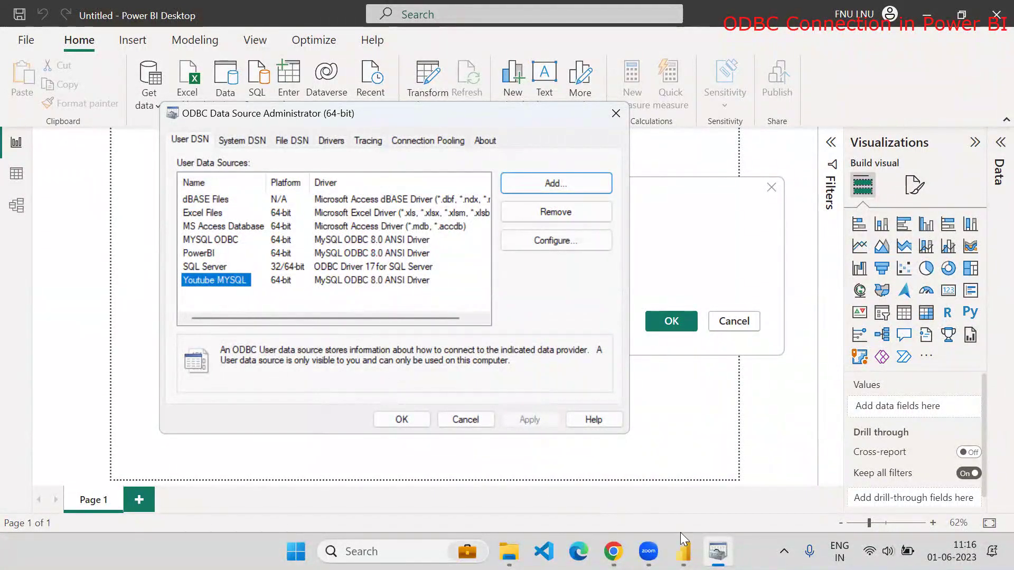
mouse_move(683, 549)
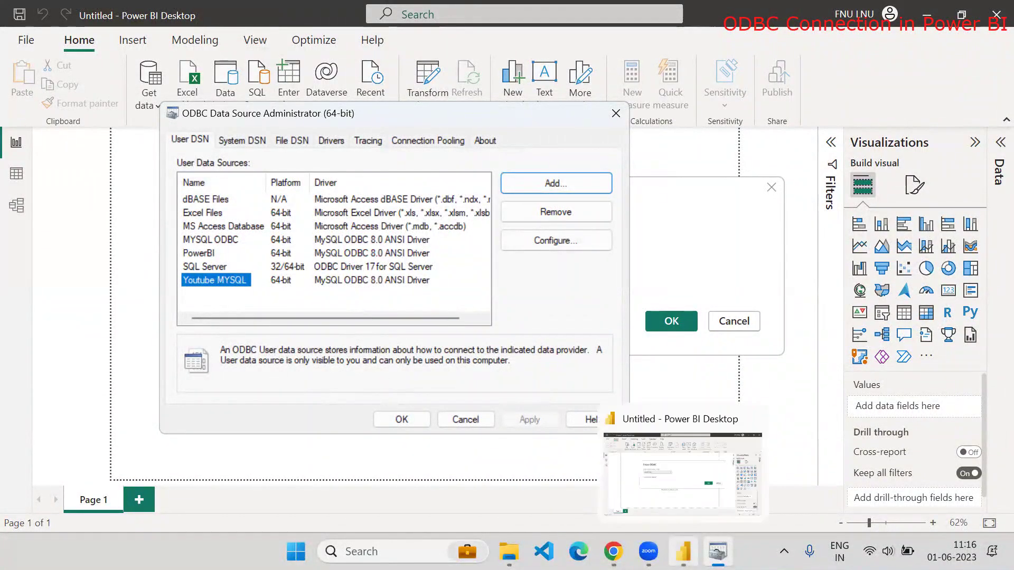
click(685, 505)
click(429, 252)
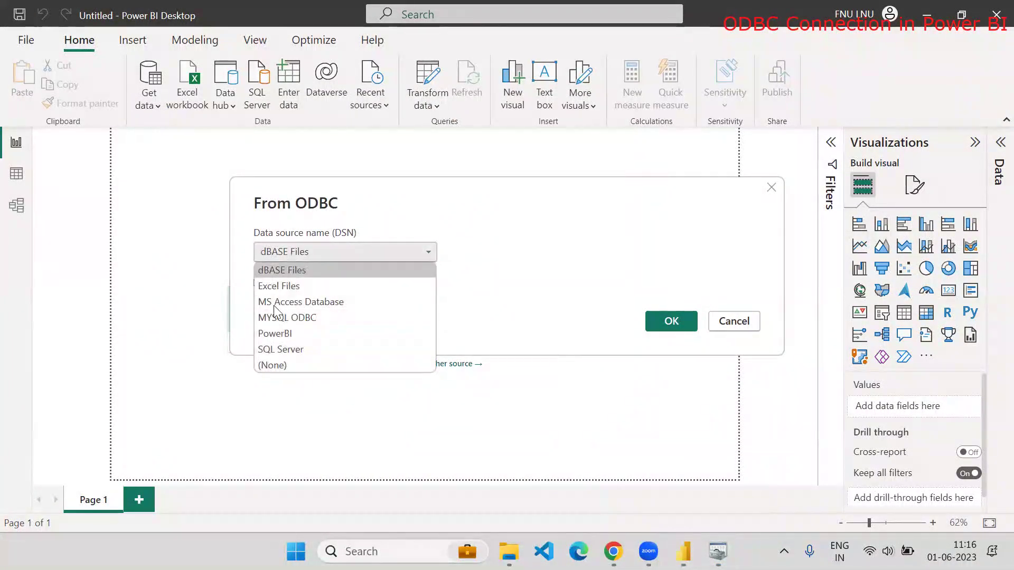
Close the From ODBC dialog and reopen it through Get Data's ODBC connector
click(734, 321)
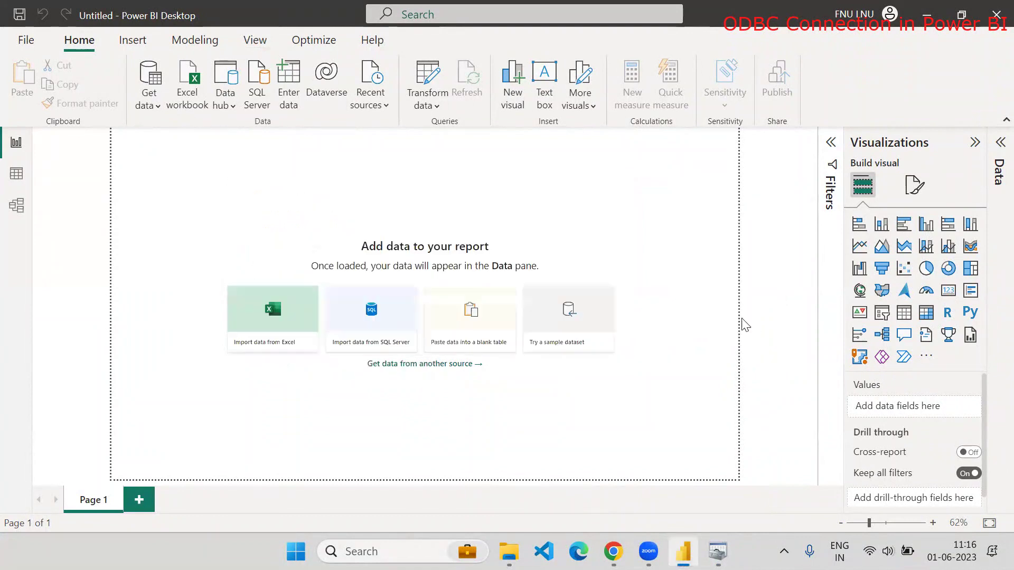
click(147, 97)
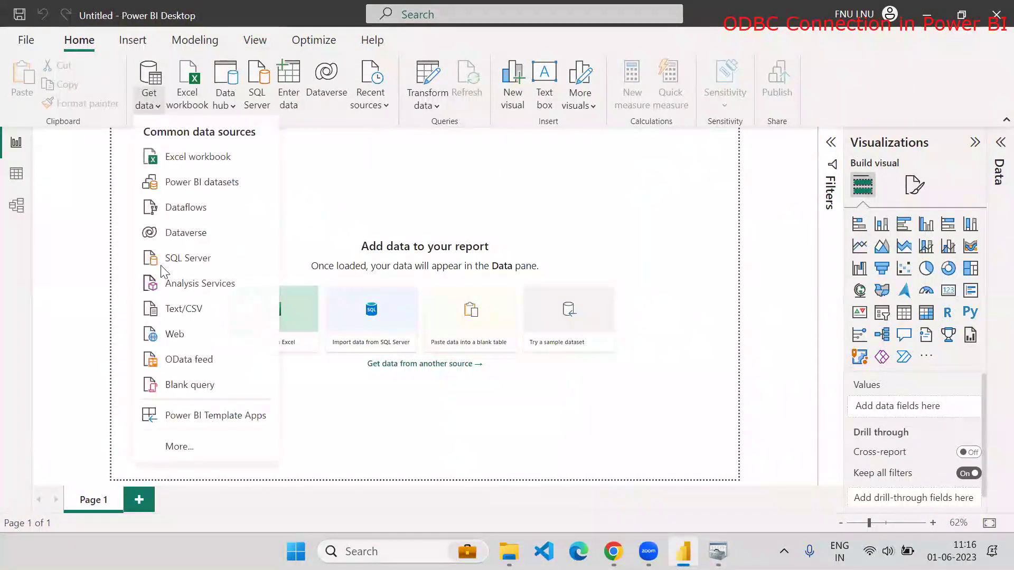
click(182, 446)
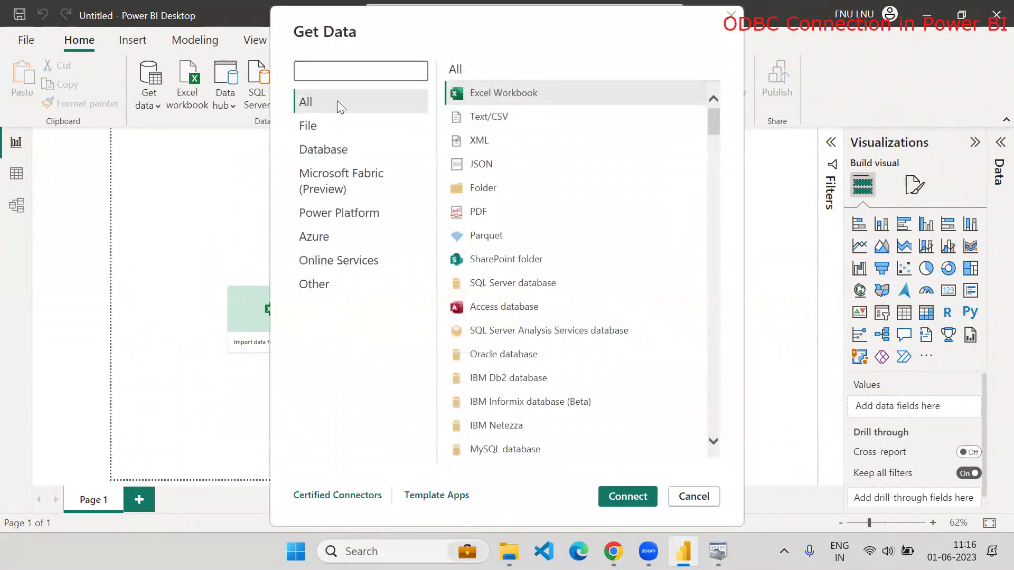
text(ODB)
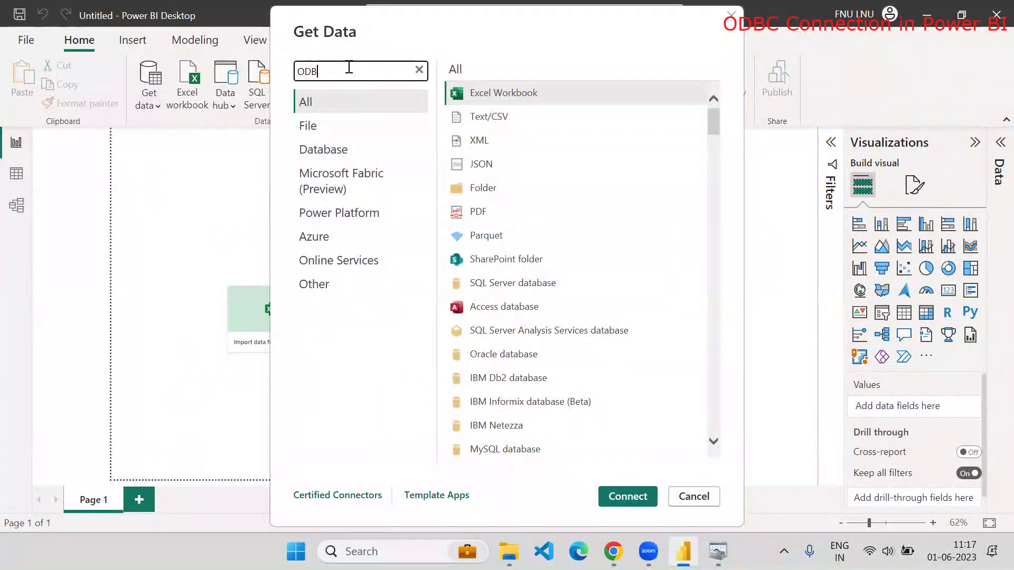
text(C)
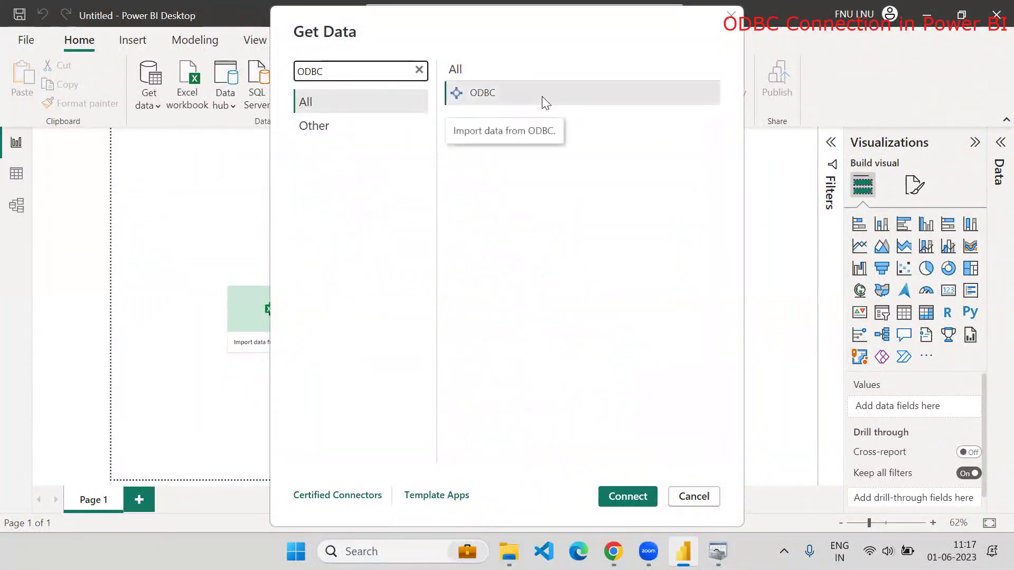
click(542, 96)
click(626, 495)
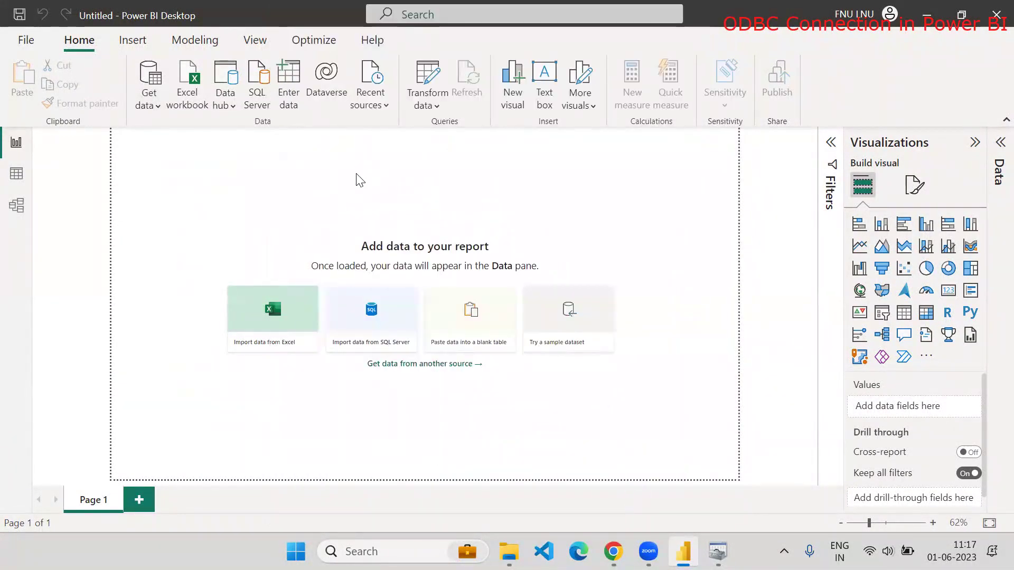
Choose the Youtube MYSQL data source name, leaving advanced options collapsed, and confirm it
click(356, 250)
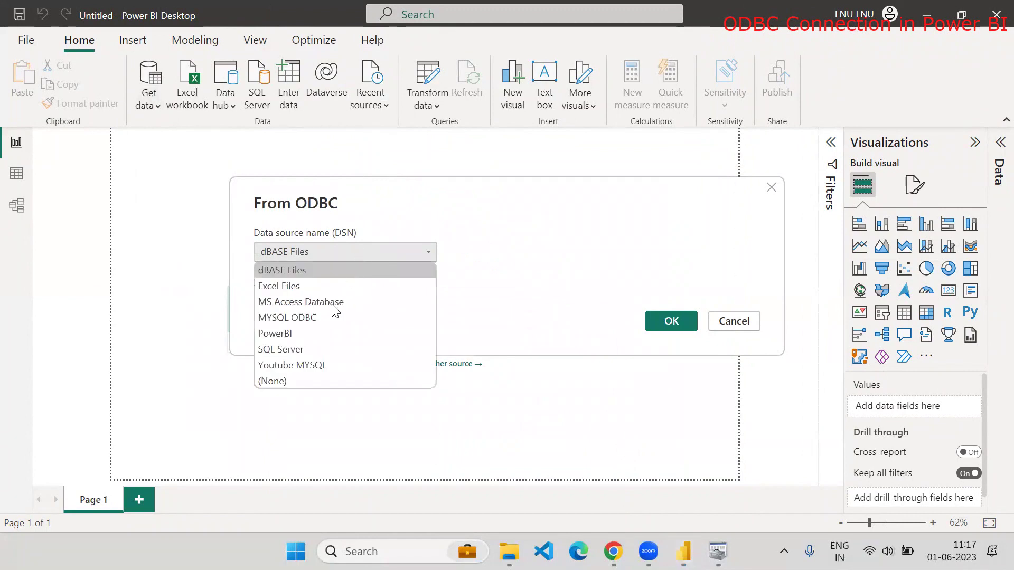
click(317, 365)
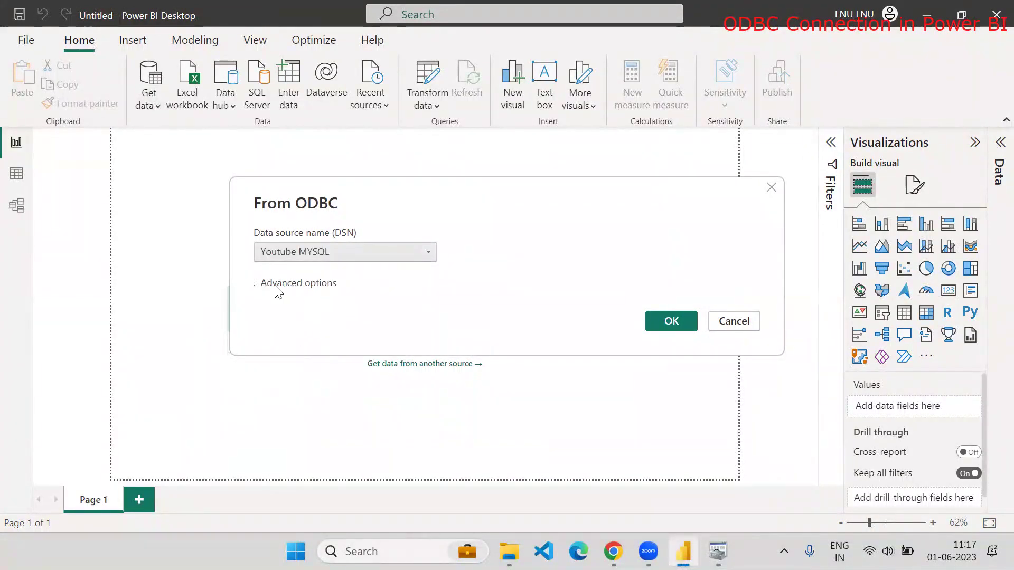
click(255, 286)
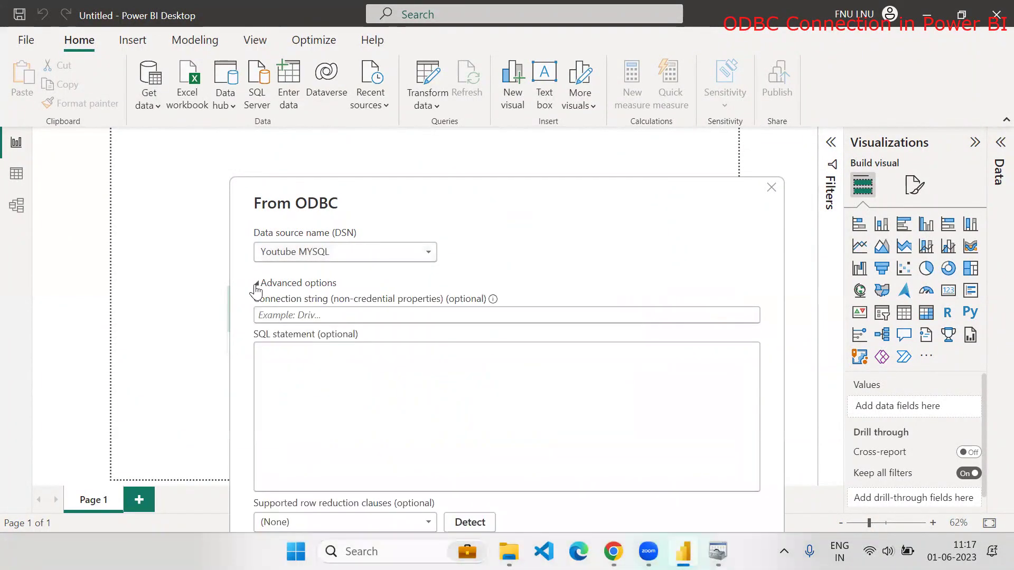
click(253, 286)
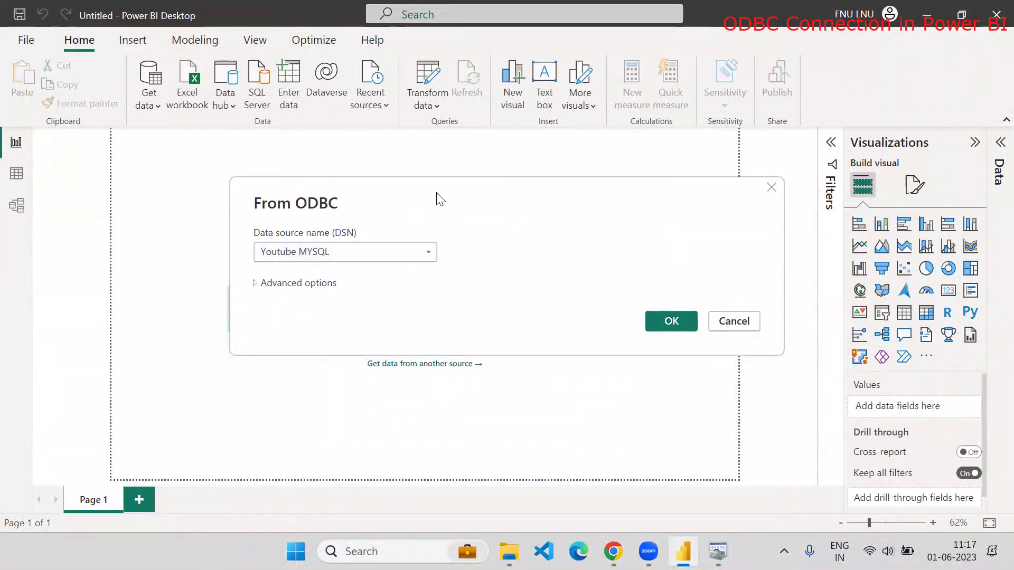
click(169, 232)
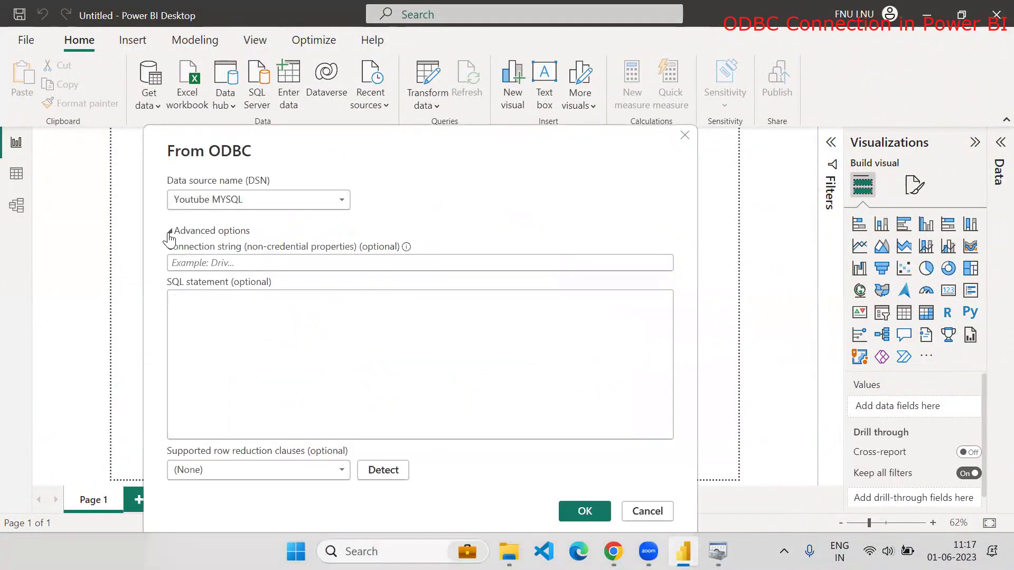
click(169, 231)
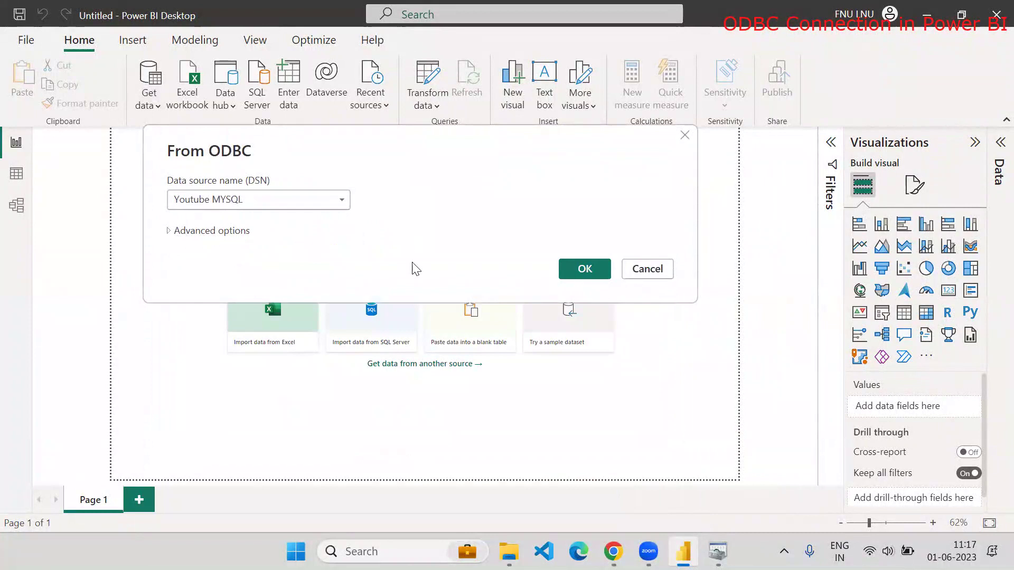
click(576, 269)
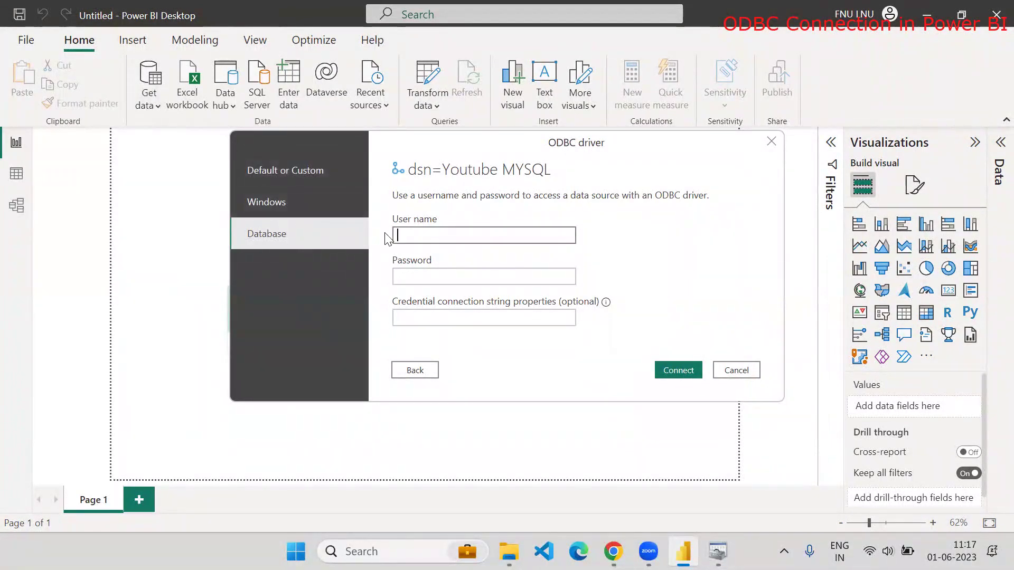
Sign in to the Youtube MYSQL ODBC source as user root with the account password
text(root)
key(Tab)
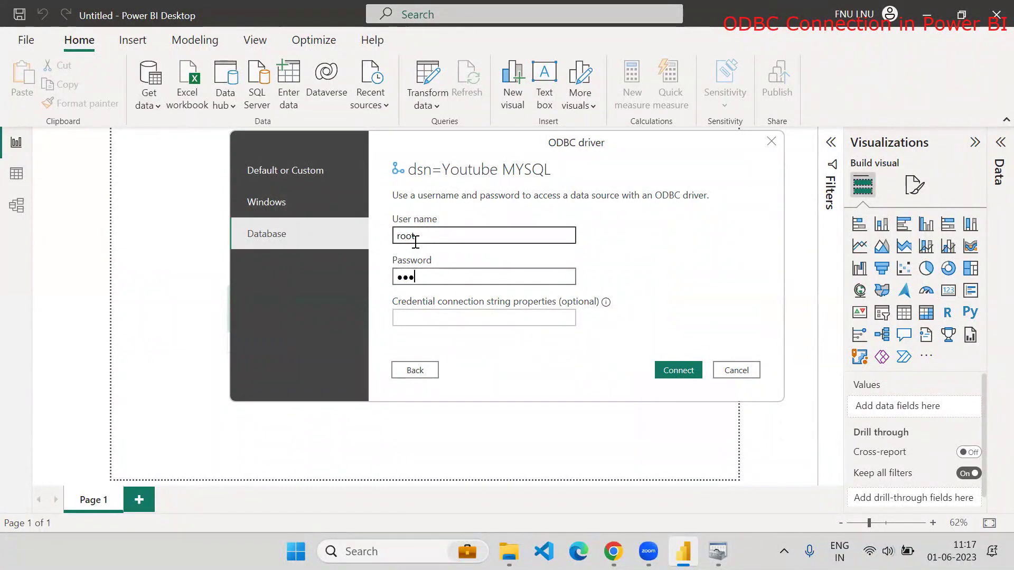
text(••••••••••••)
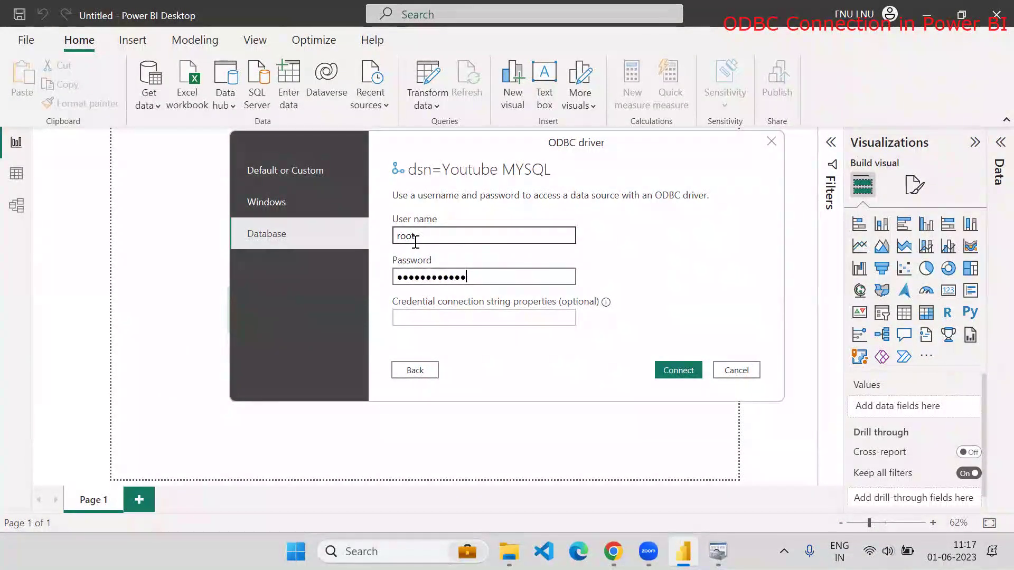
click(664, 369)
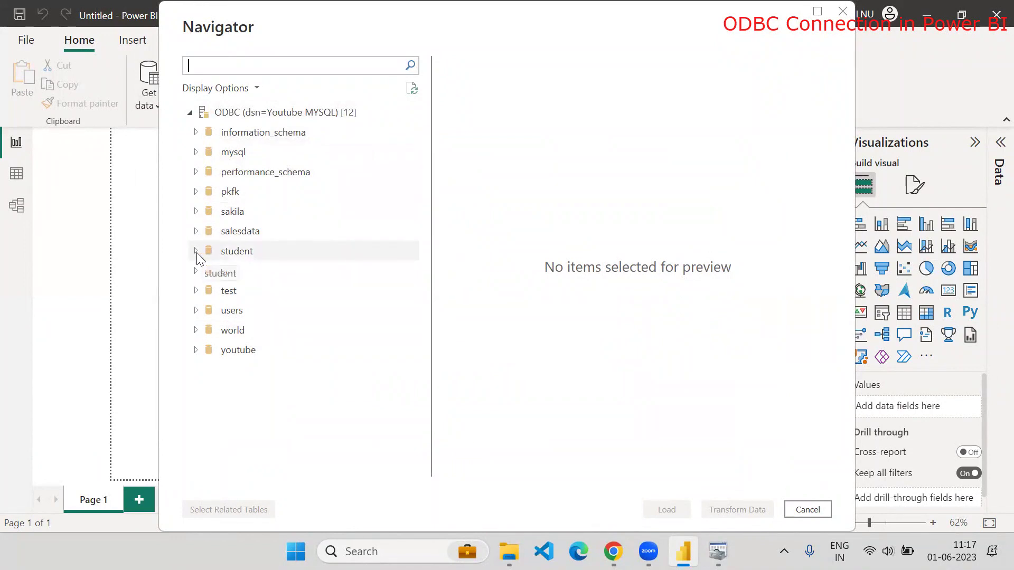
Expand the salesdata database, tick the sales table and load it into the report
click(196, 231)
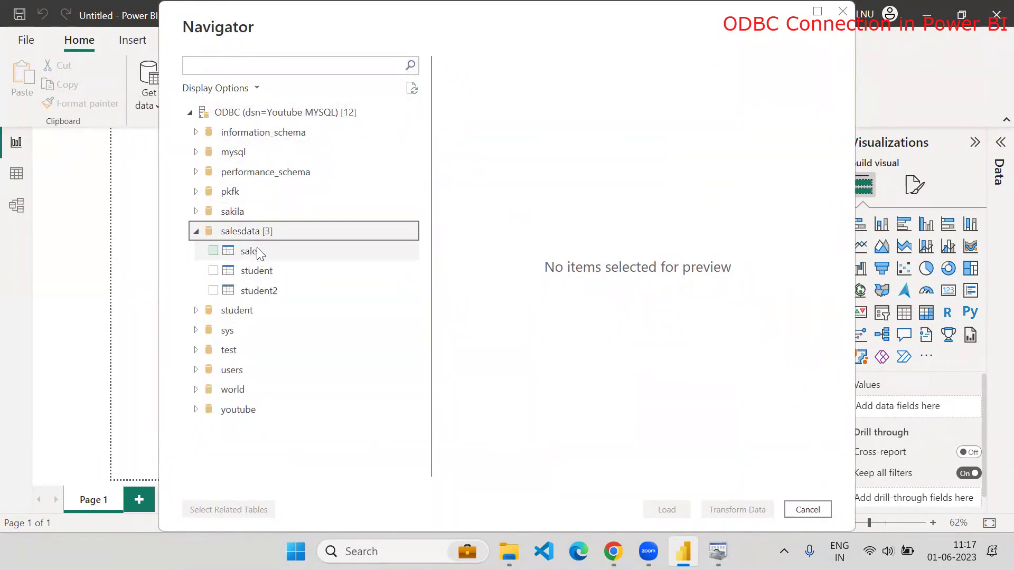
click(220, 252)
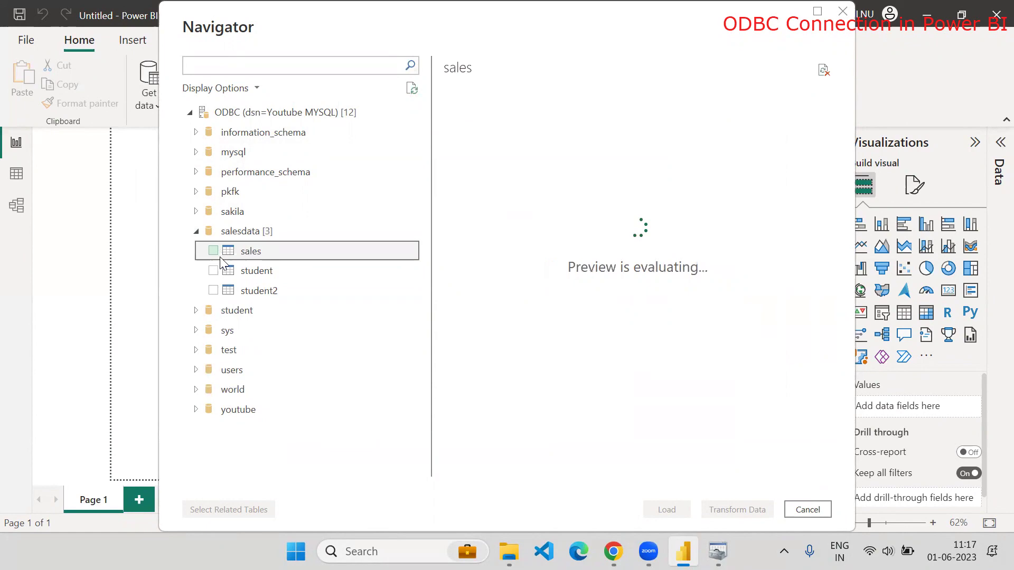
click(213, 250)
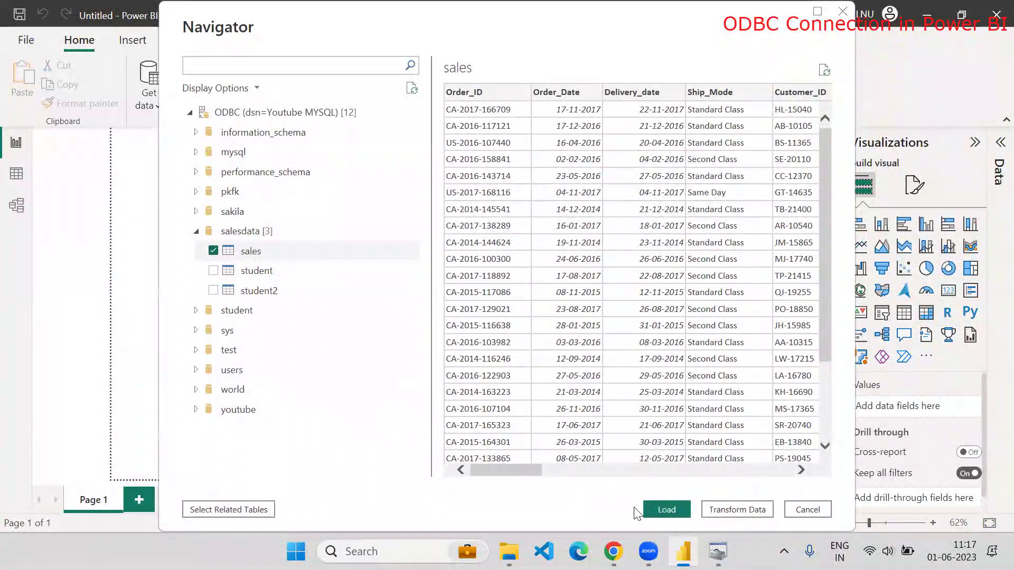
click(663, 509)
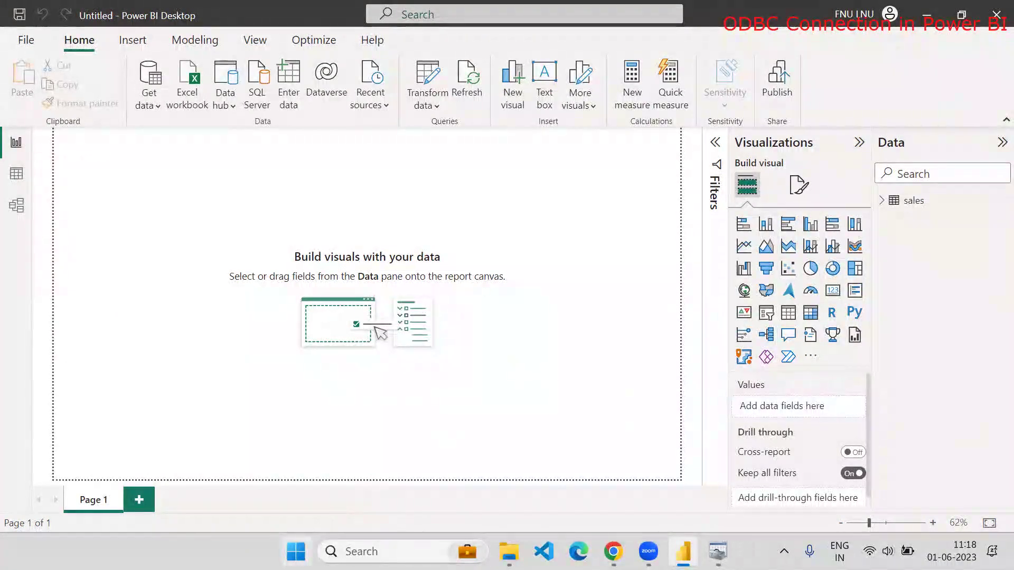
Search for ODBC and launch the 64-bit ODBC Data Sources tool
click(296, 551)
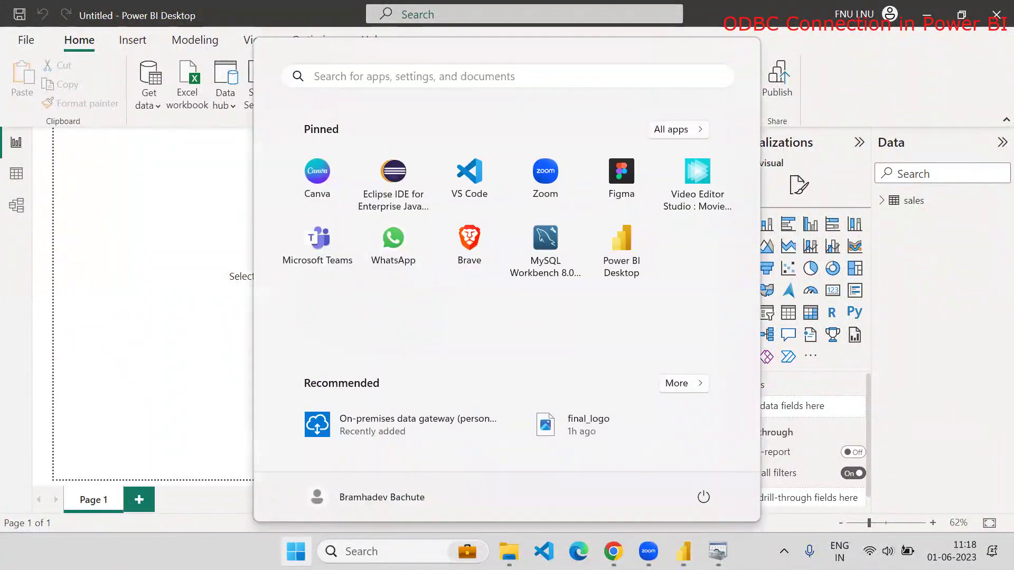
key(Escape)
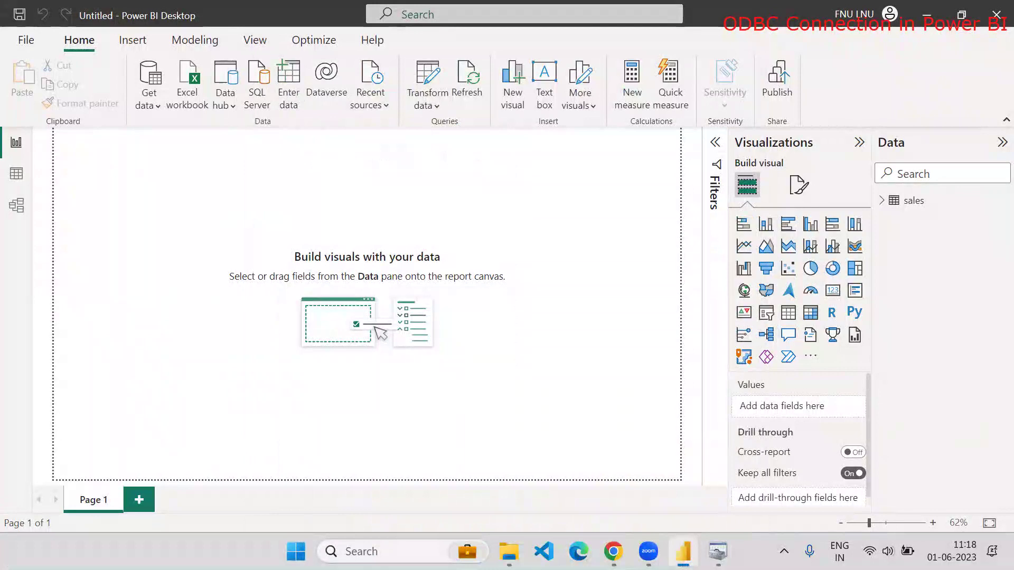
key(super)
text(ODBC)
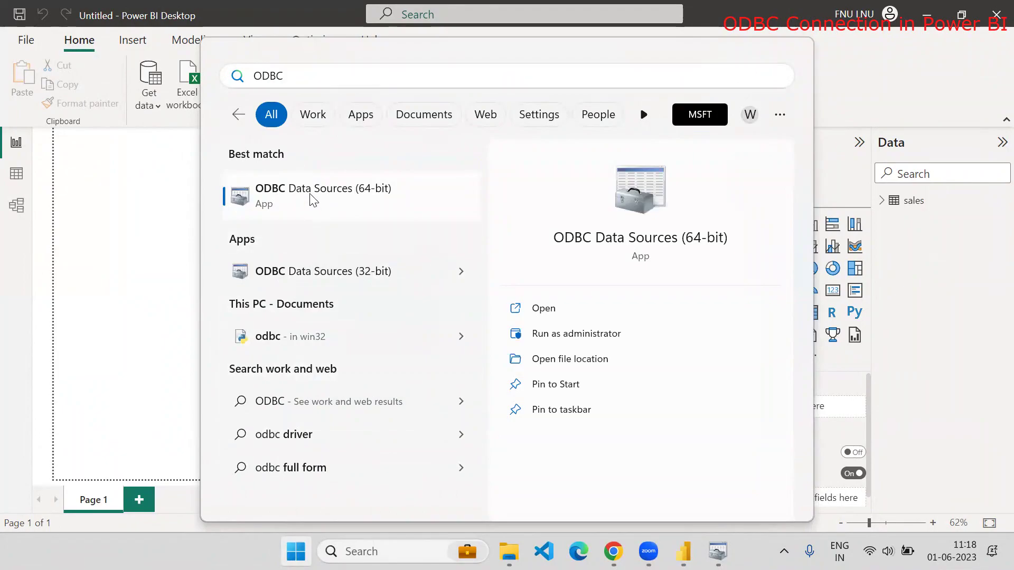
click(314, 207)
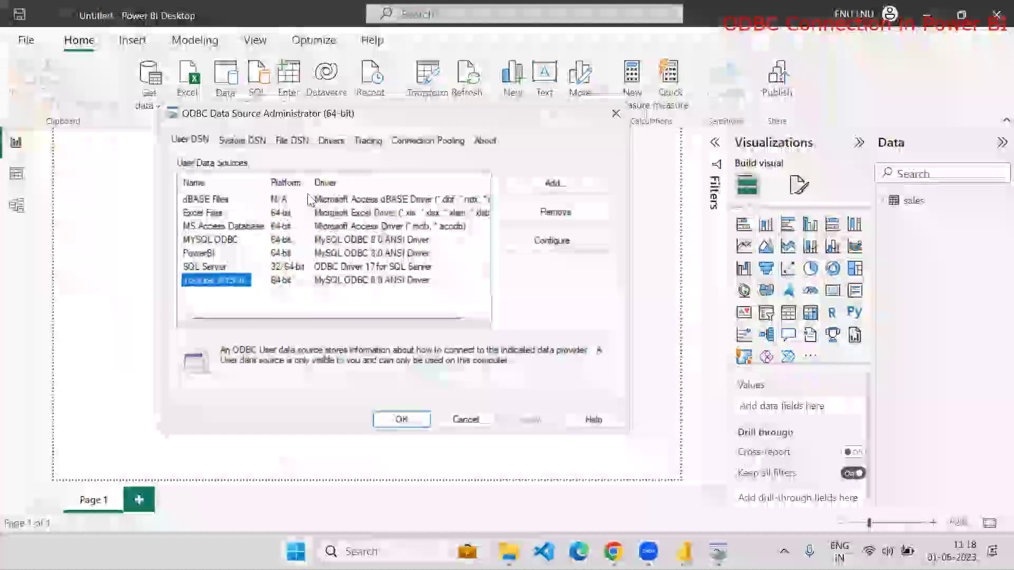
Add a new user data source using ODBC Driver 17 for SQL Server
click(202, 264)
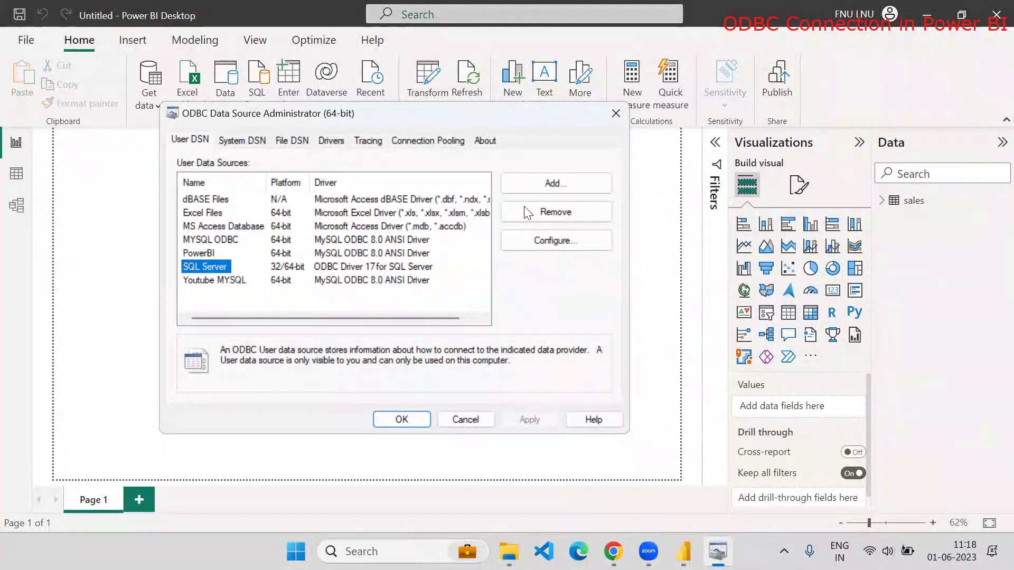
click(543, 185)
click(400, 282)
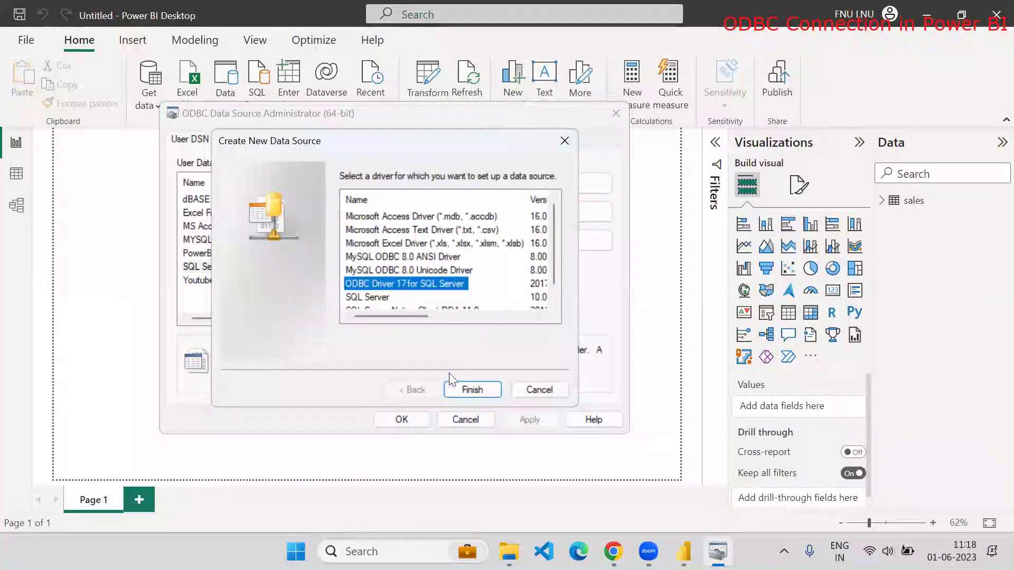
click(458, 390)
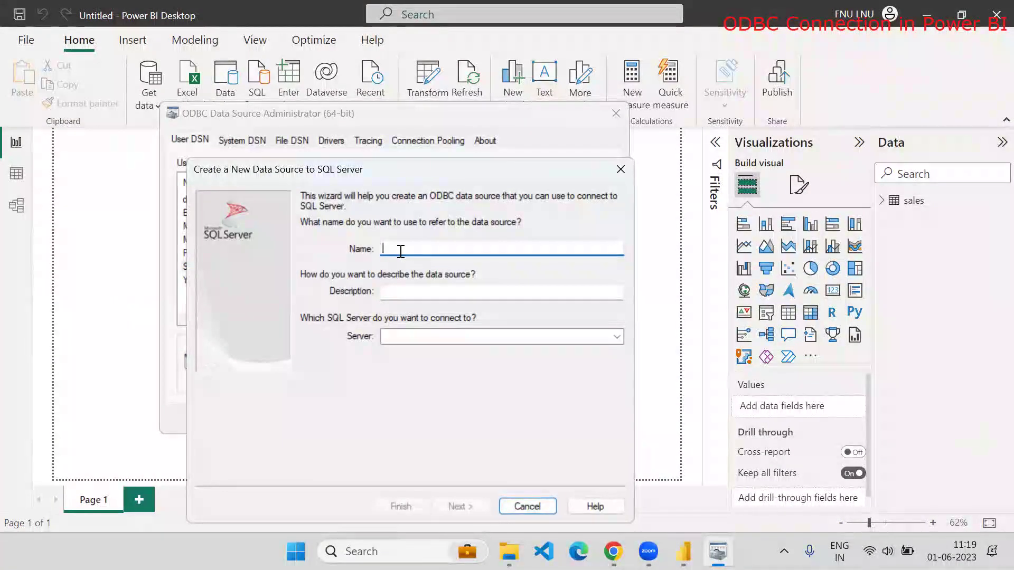
Name the new data source 'Youtube SQL Server'
text(SQL)
key(BackSpace)
key(BackSpace)
key(BackSpace)
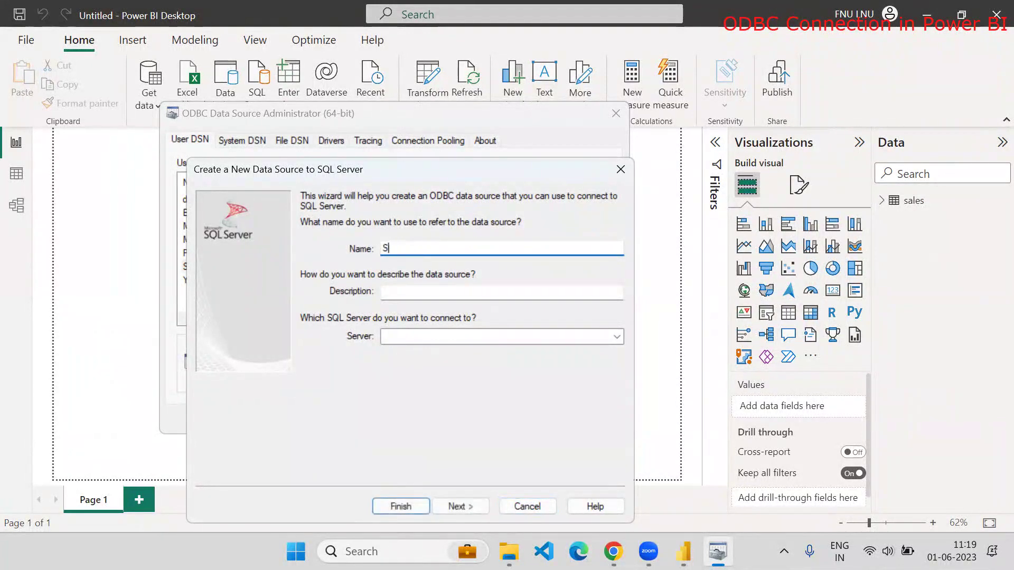
text(YOUT)
key(BackSpace)
key(BackSpace)
key(BackSpace)
text(outube SQL Server)
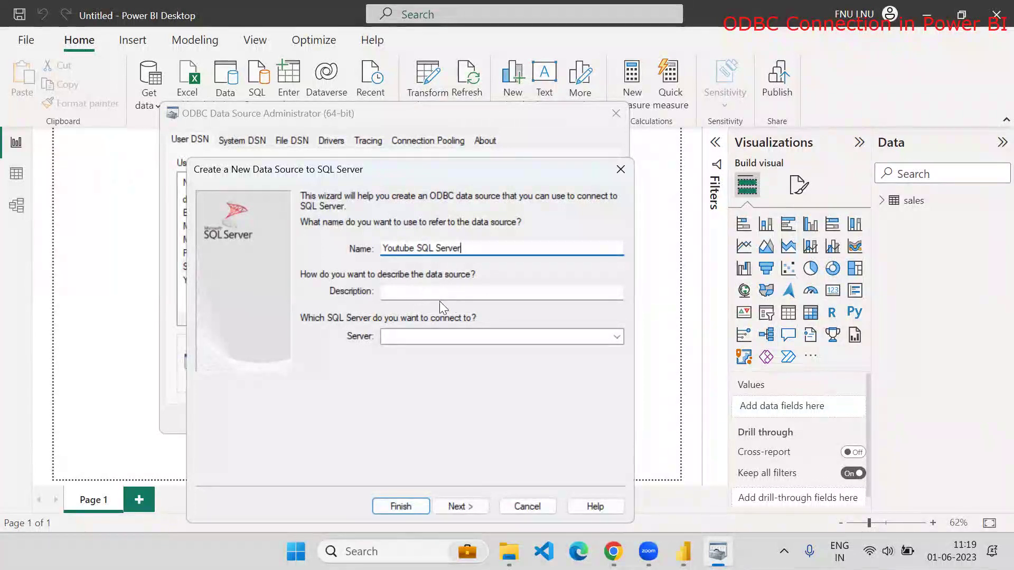
Enter Webchamp\SQLExpress as the server, then return to the ODBC dialogs
click(418, 336)
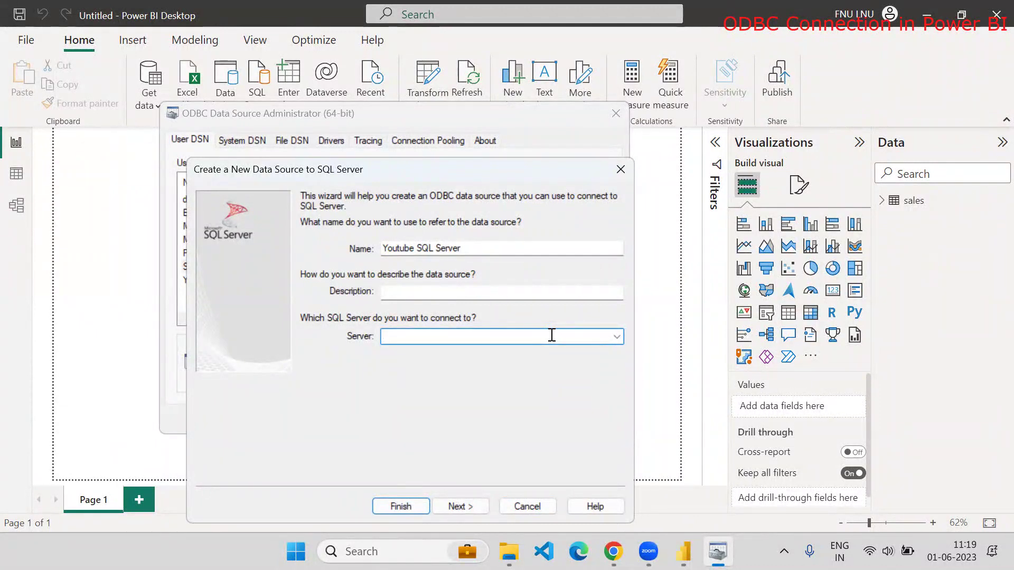
text(Webchamp)
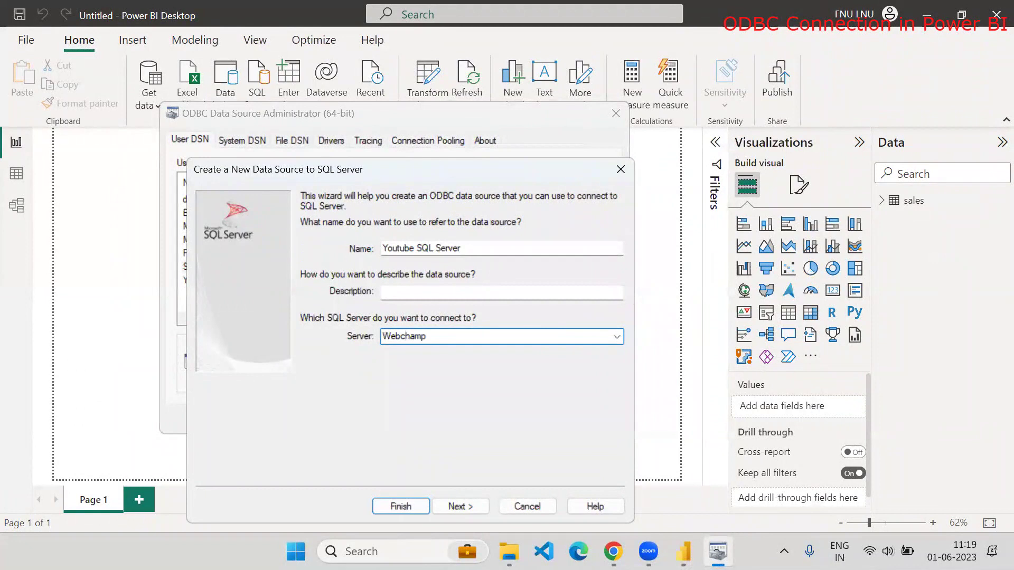
text(\SQLExpress)
click(683, 552)
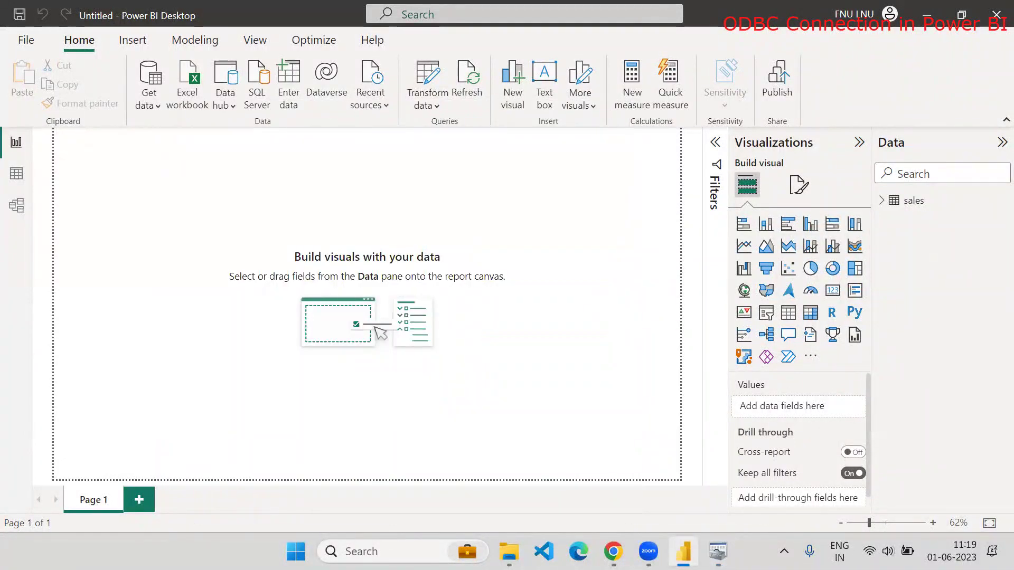
click(718, 551)
Search for ssms from Start and launch SQL Server Management Studio
click(296, 551)
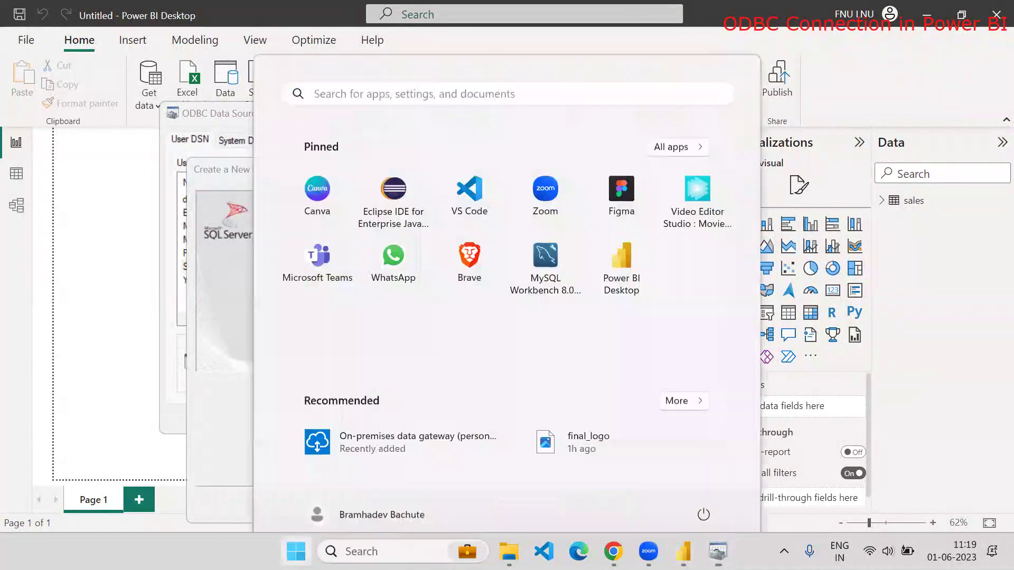
text(ssms)
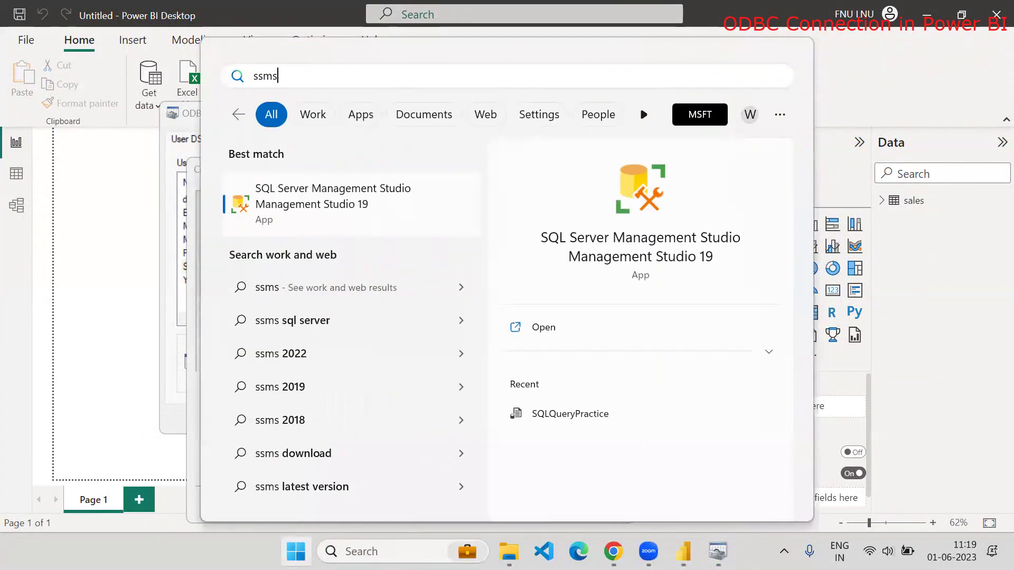
key(Escape)
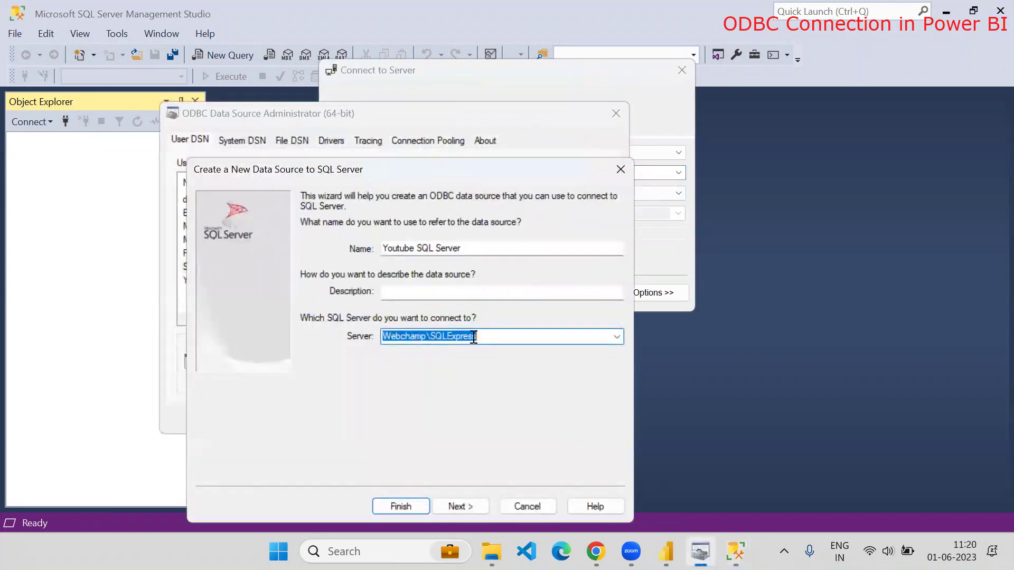
Replace the server name with WEBCHAMP\SQLEXPRESS and advance past the authentication settings
drag(491, 336, 322, 333)
text(WEBCHAMP\SQLEXPRESS)
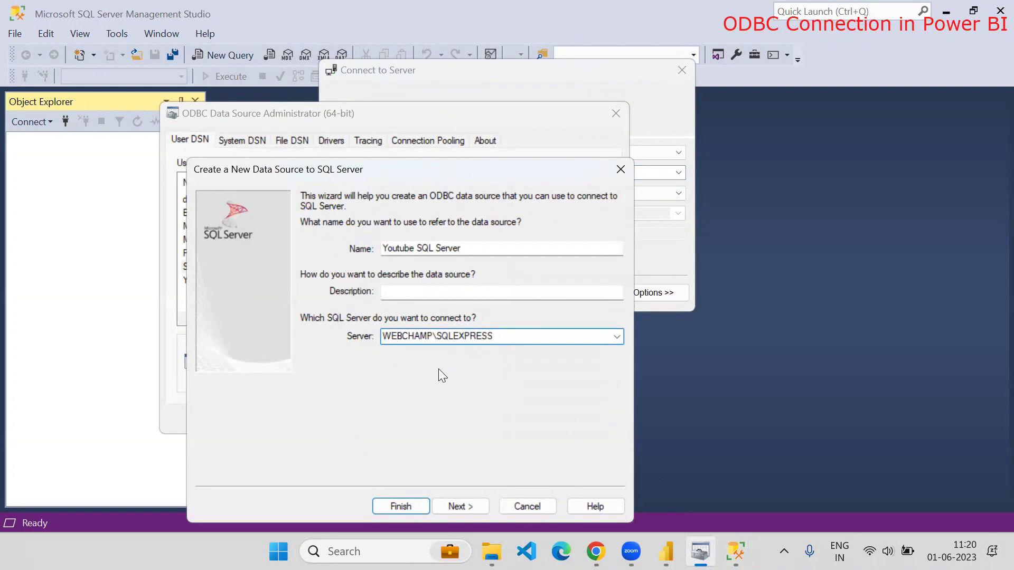
click(453, 508)
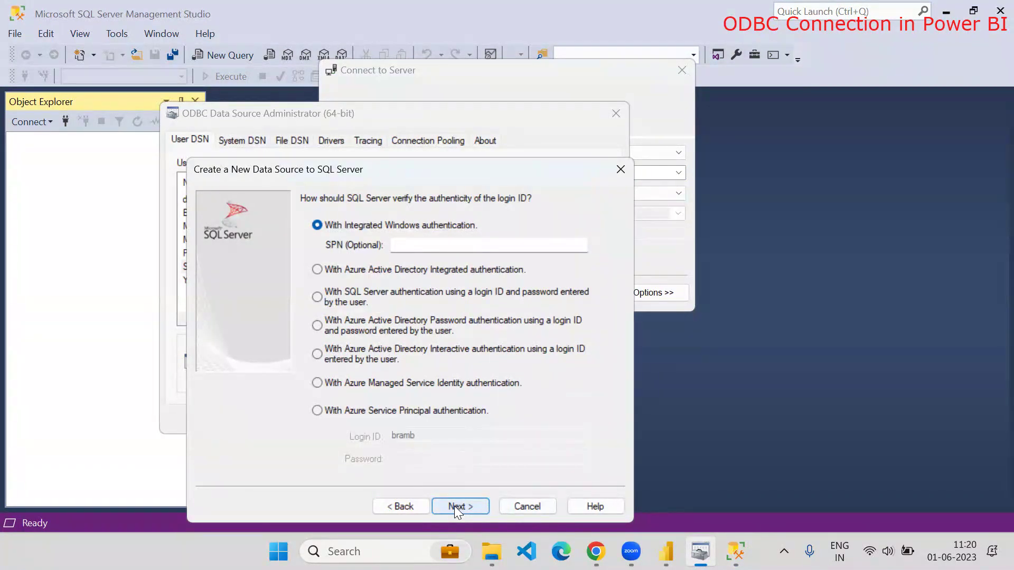
click(454, 506)
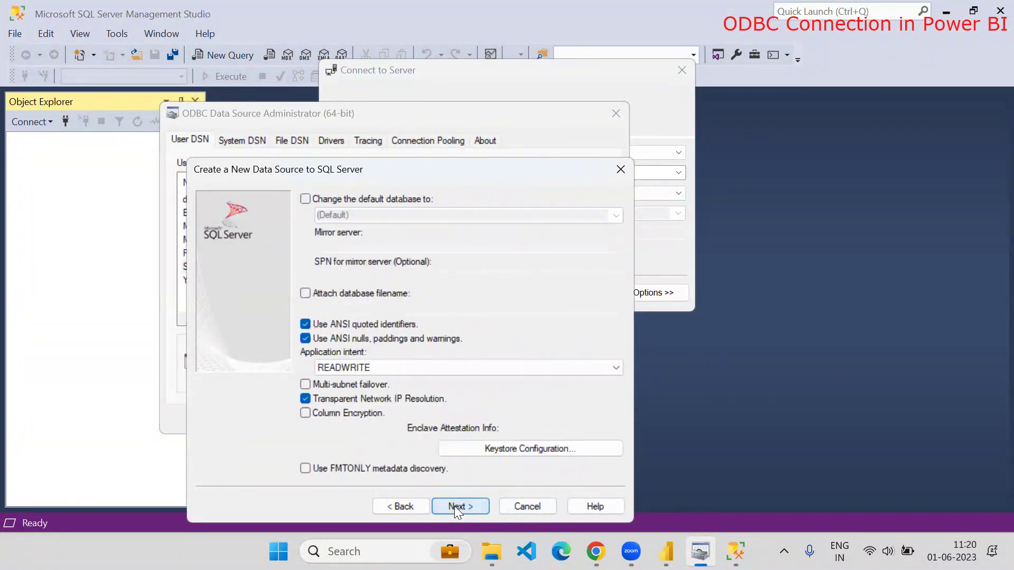
Change the default database to WebChamp and finish the wizard
click(305, 199)
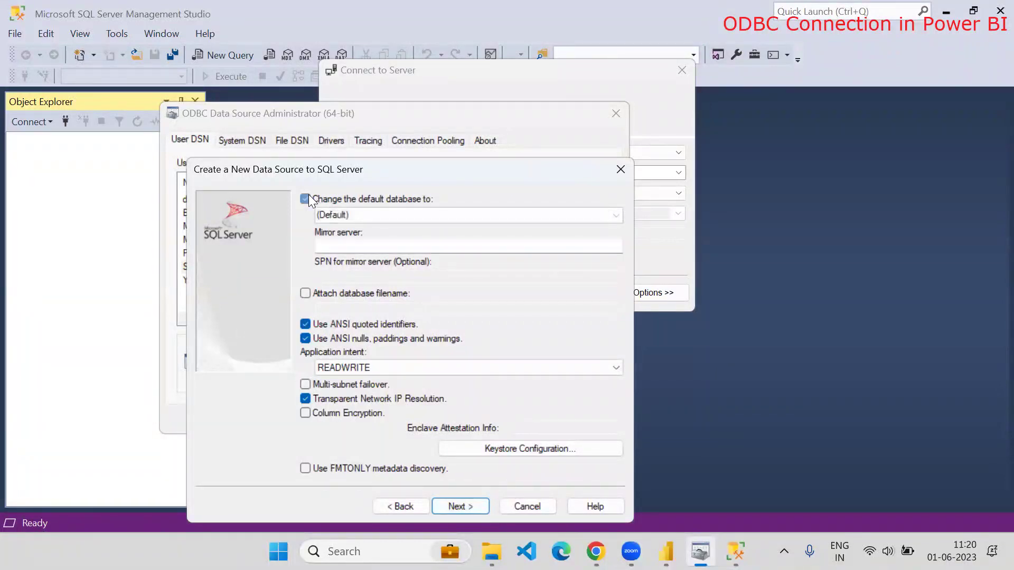
click(616, 215)
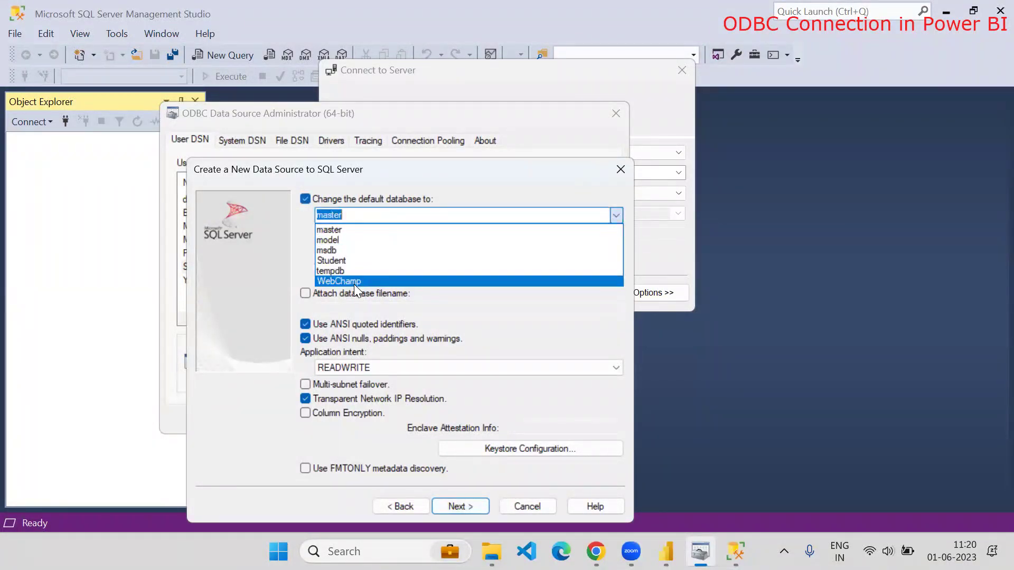
click(354, 281)
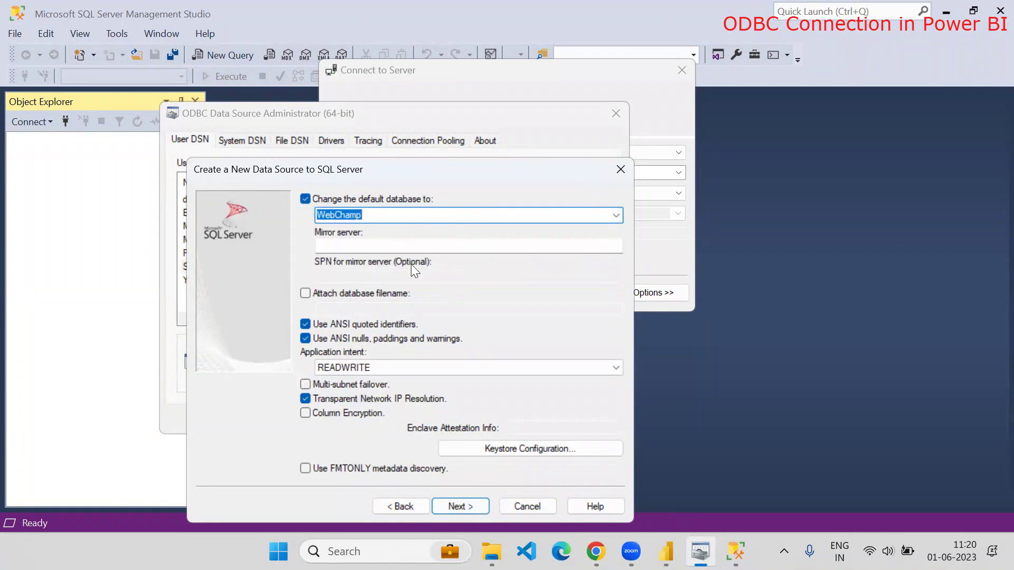
click(468, 502)
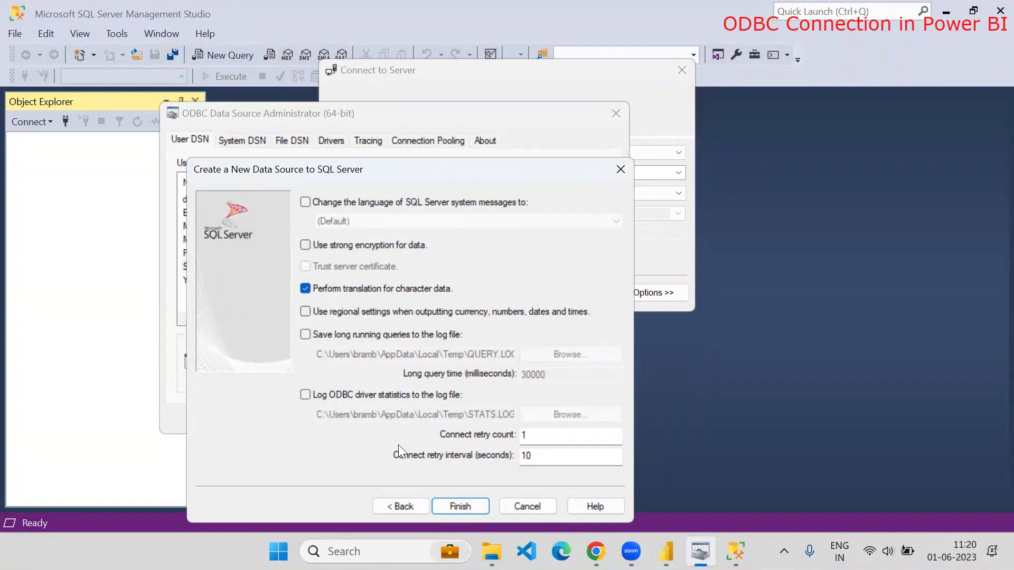
click(474, 508)
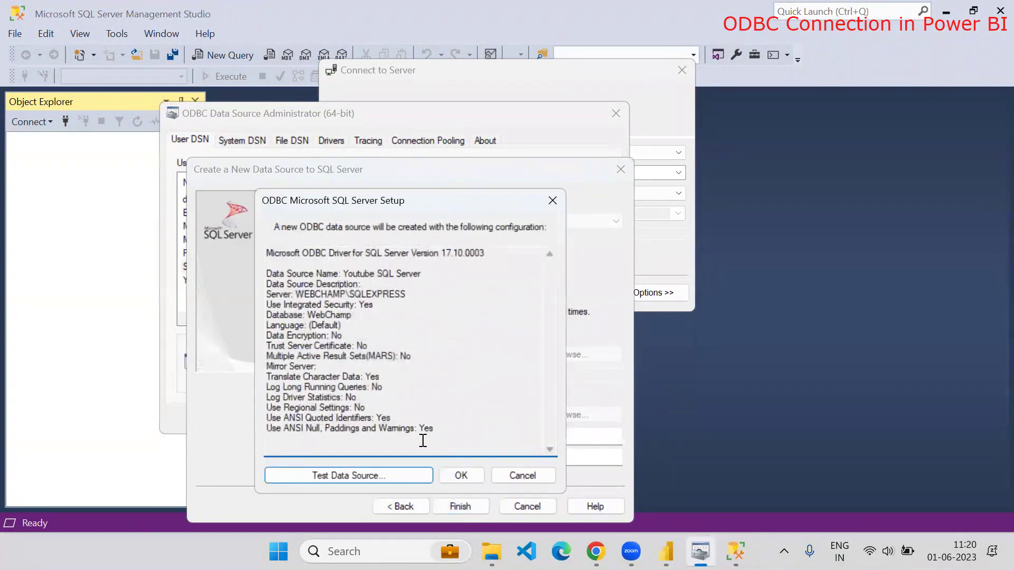
Test the data source successfully, save it and close the ODBC administrator
click(347, 474)
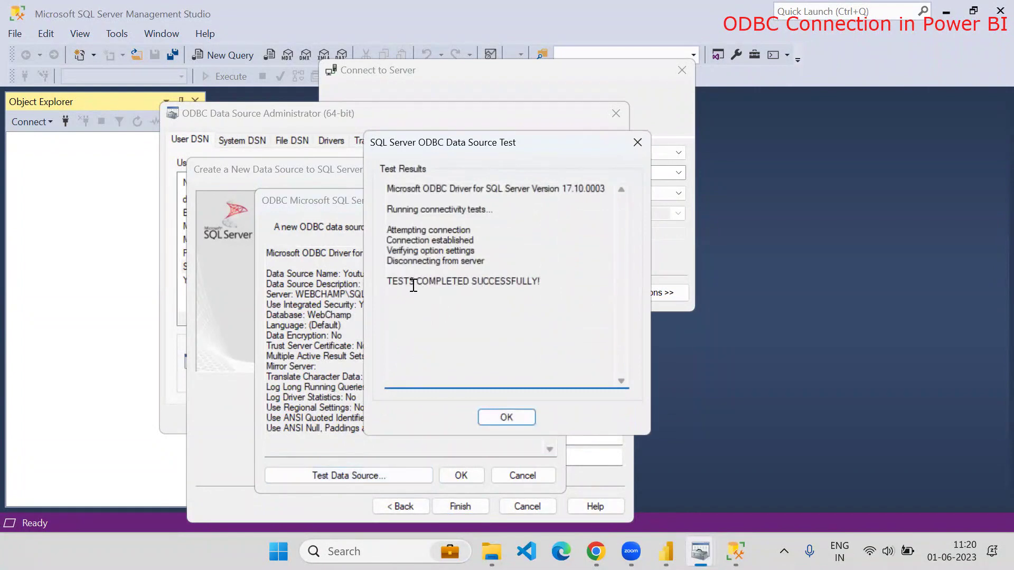
click(506, 417)
click(462, 474)
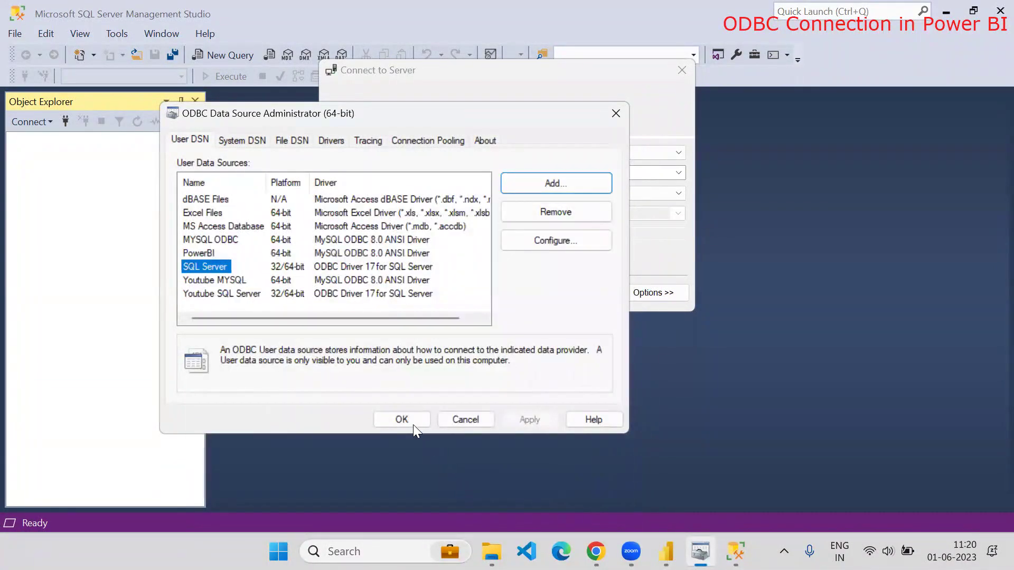
click(413, 423)
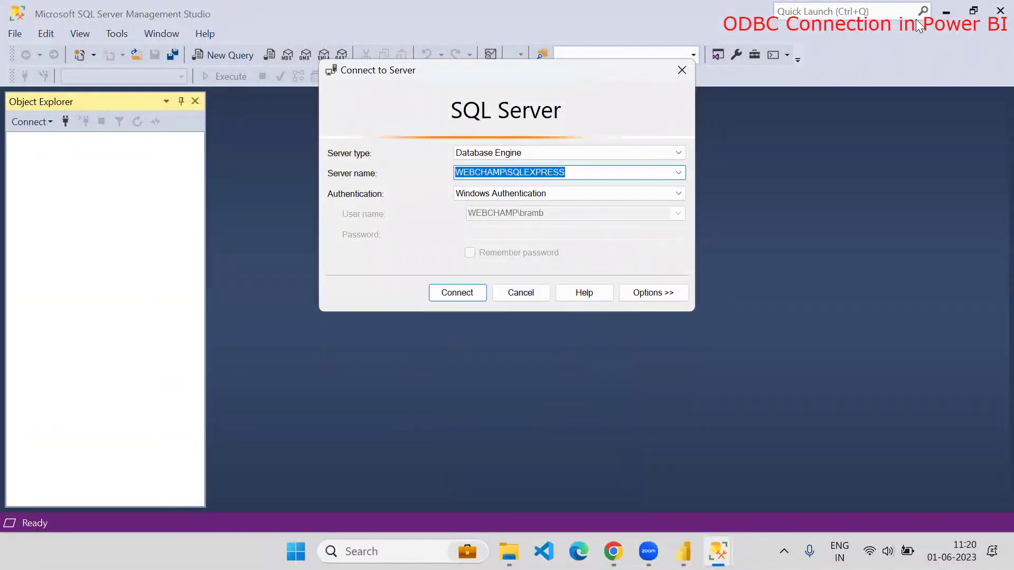
Close SSMS's Connect dialog and start an ODBC connection from Get data > More in Power BI
click(681, 70)
key(alt+Tab)
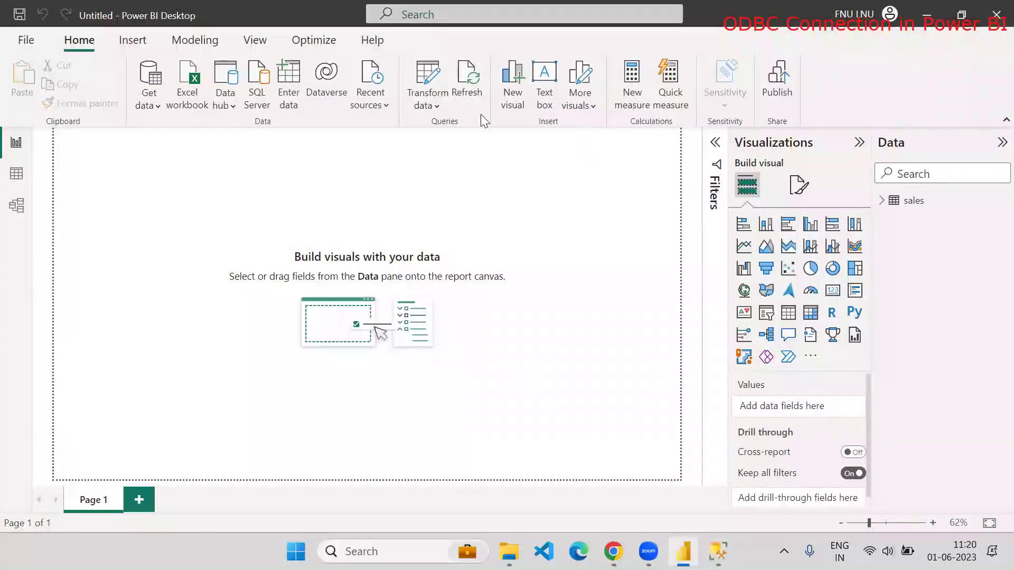
click(152, 105)
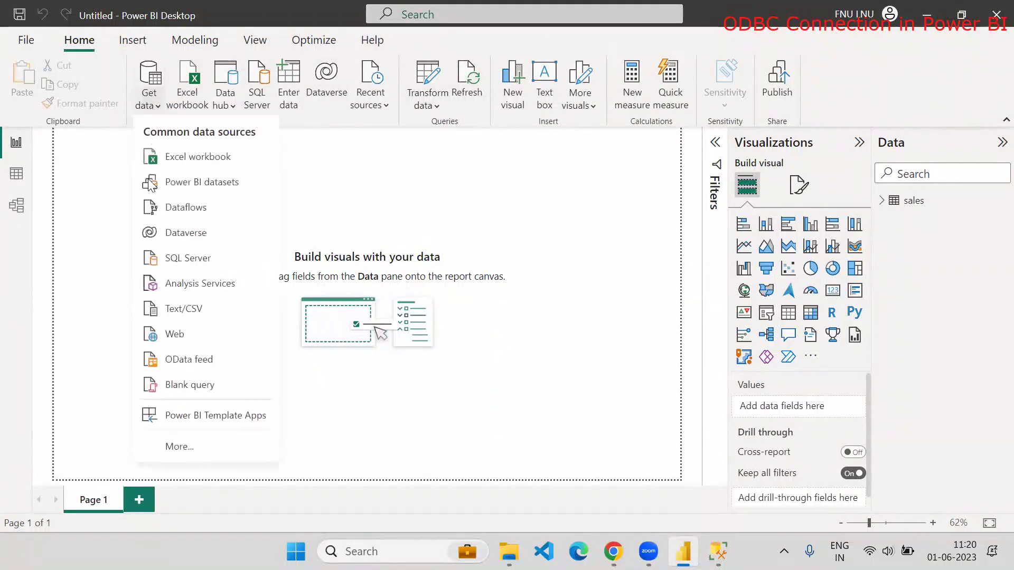
click(172, 447)
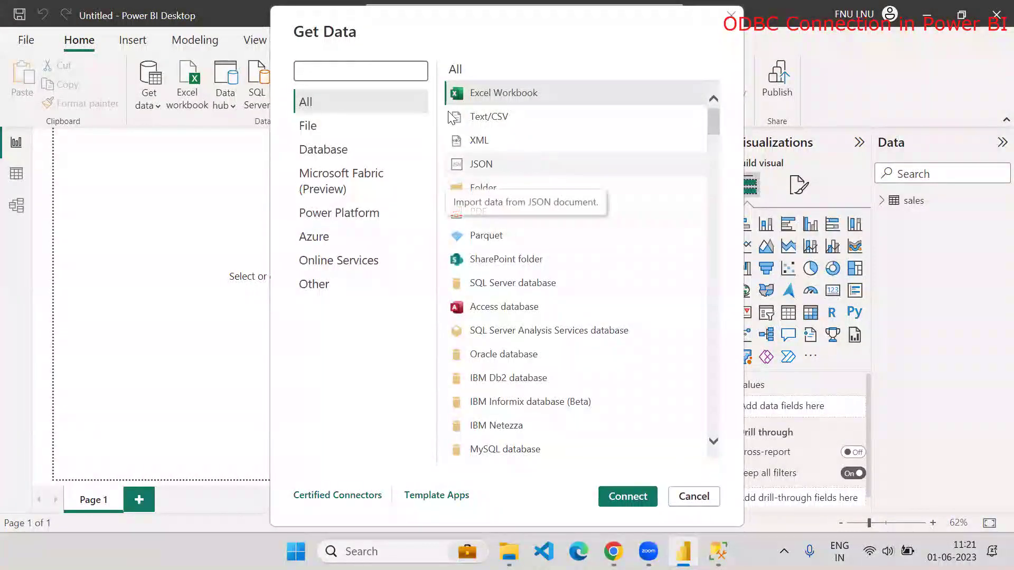
click(359, 71)
text(ODB)
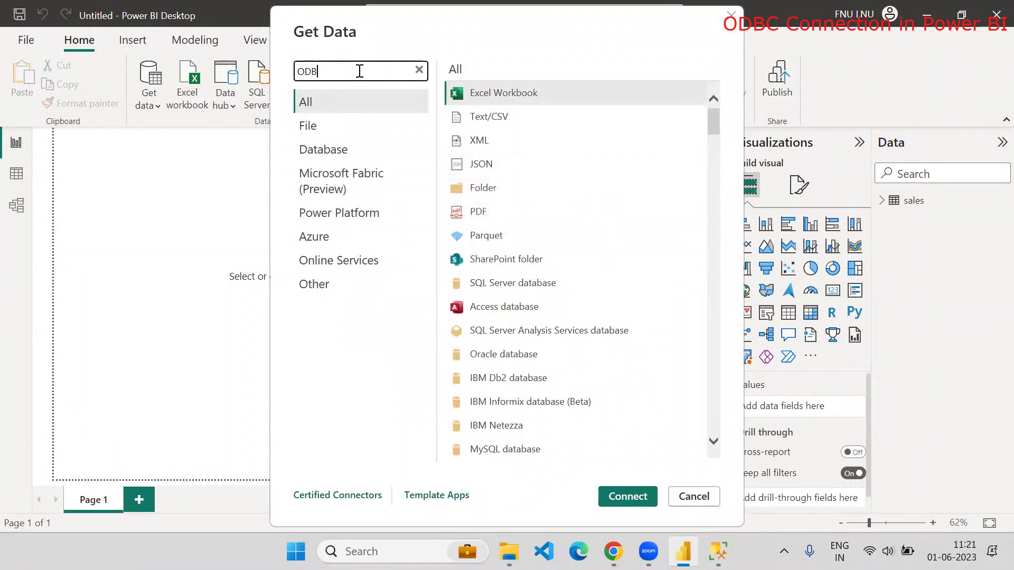
text(C)
click(483, 92)
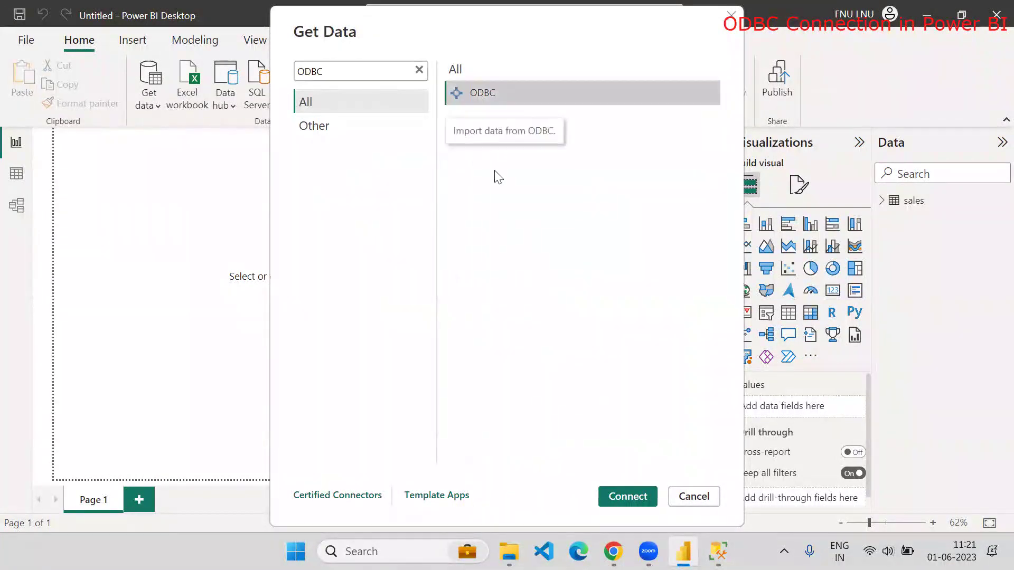
click(623, 501)
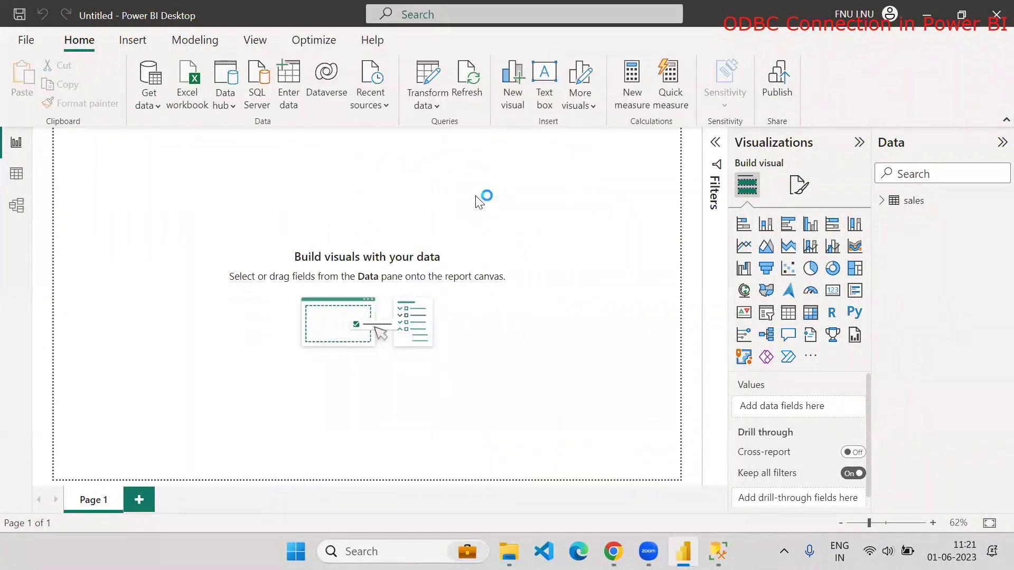
Choose the Youtube SQL Server DSN, leaving advanced options empty, and confirm
click(417, 255)
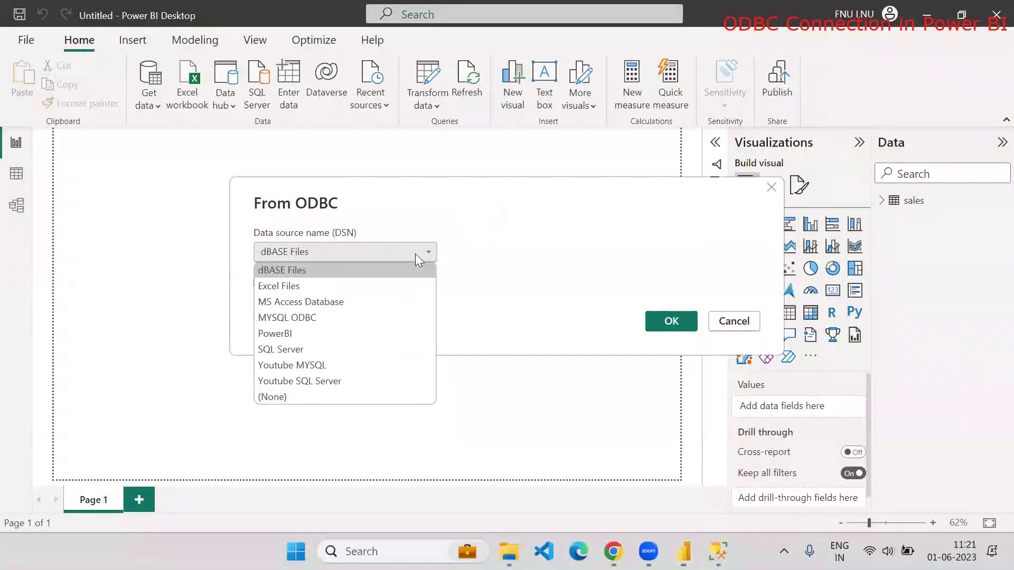
click(315, 380)
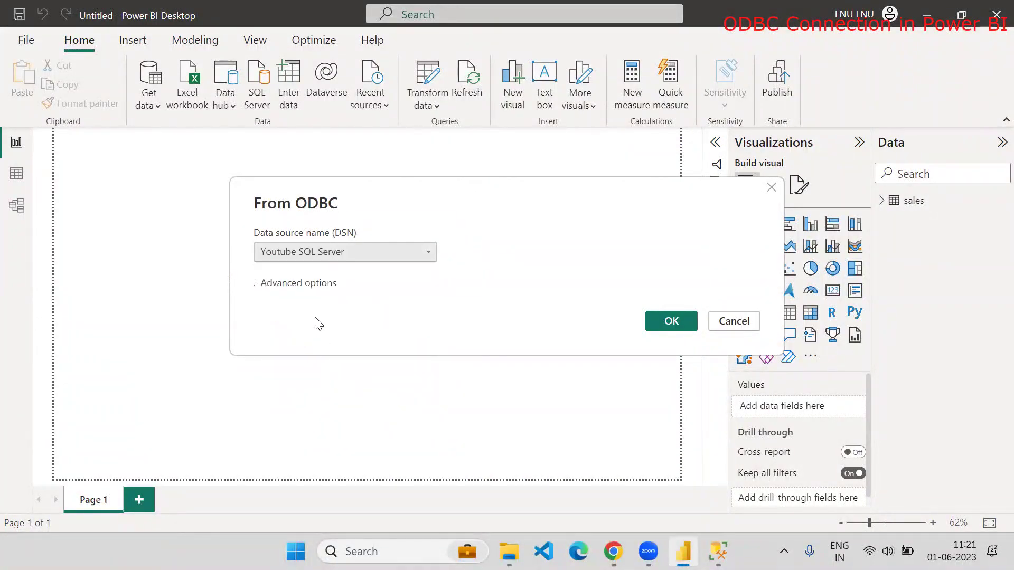
click(261, 283)
click(268, 361)
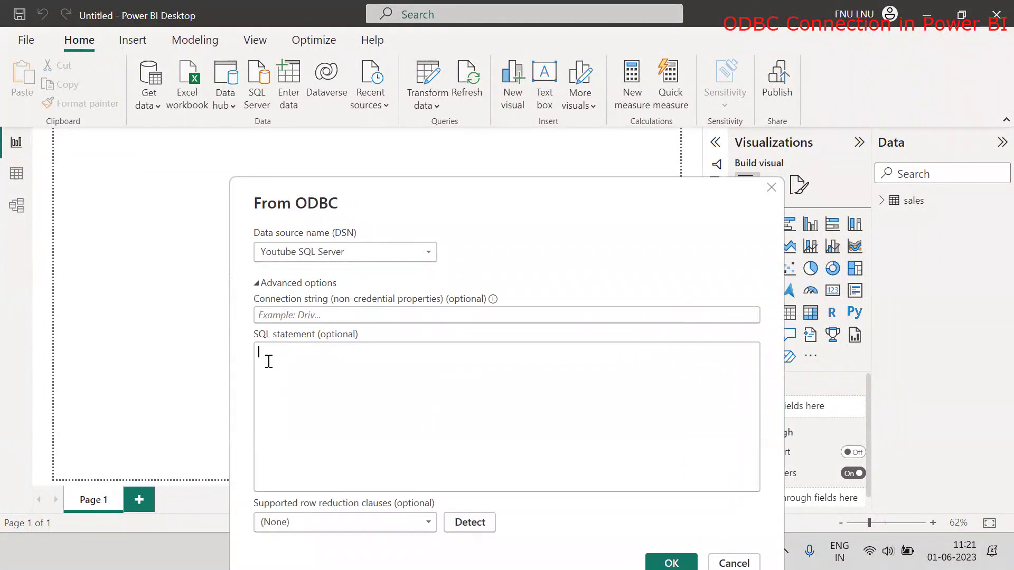
click(257, 283)
click(660, 322)
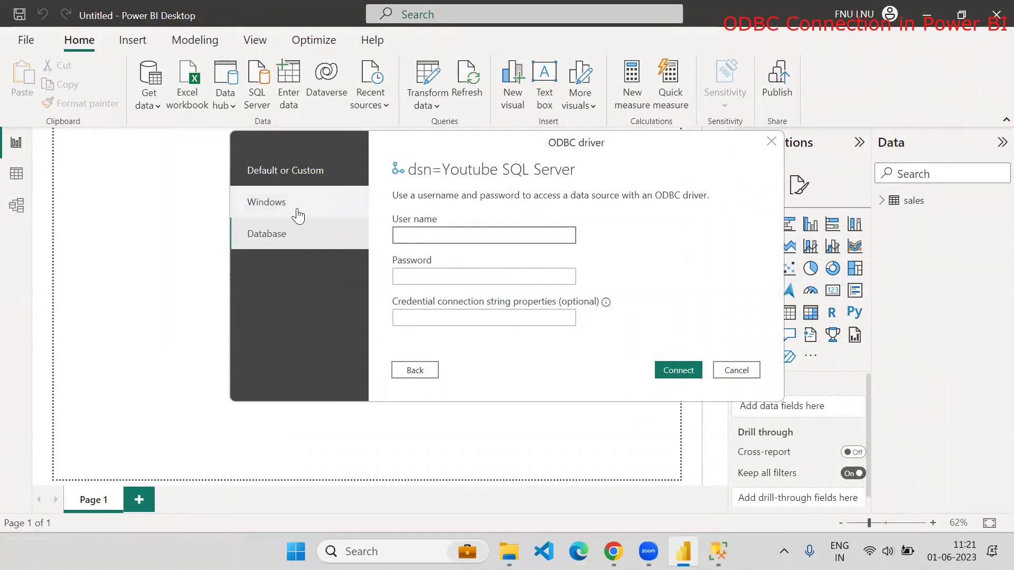
Connect to the DSN without specific Windows credentials, then dismiss the credentials dialog
click(298, 215)
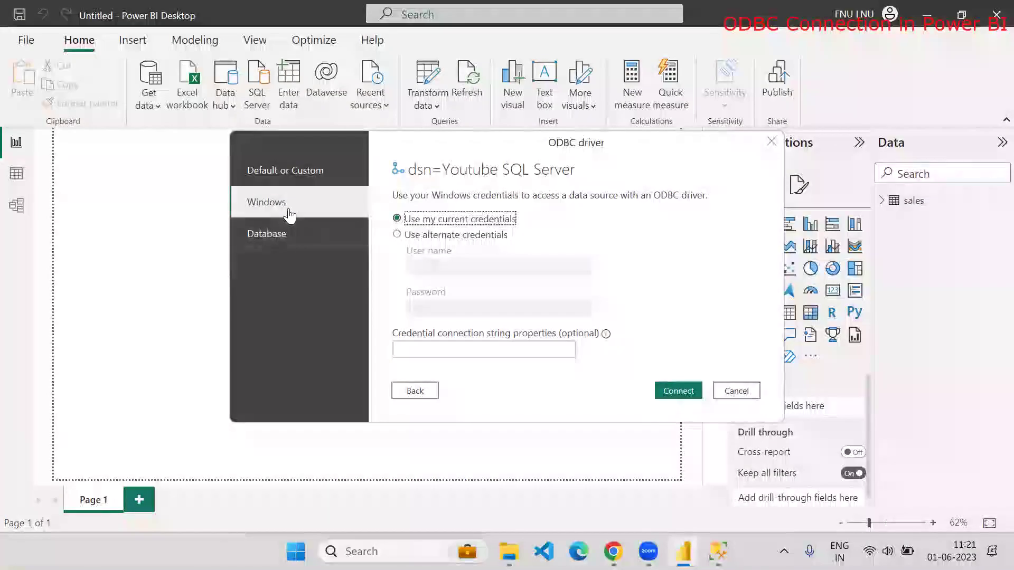
click(316, 180)
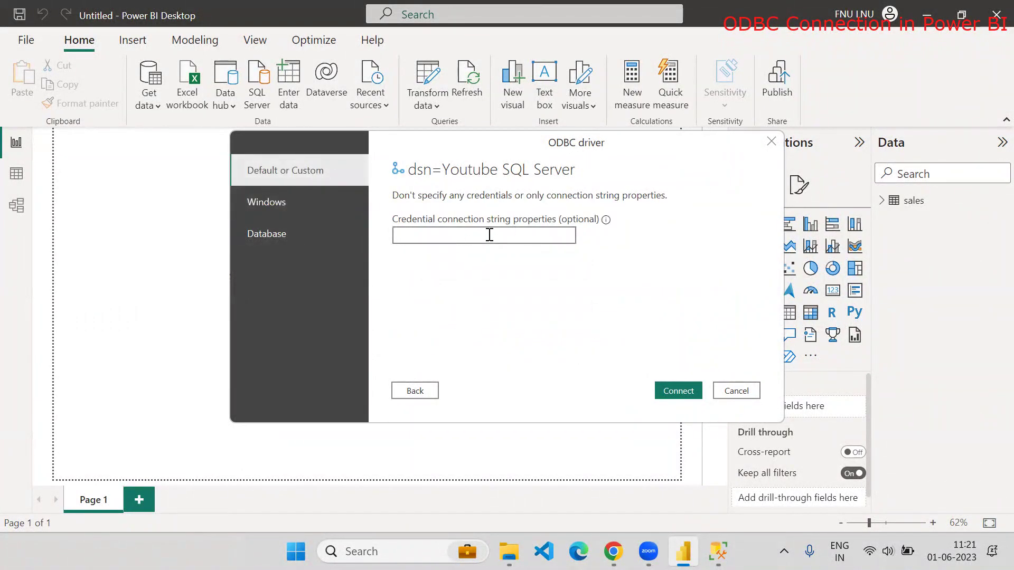
click(676, 390)
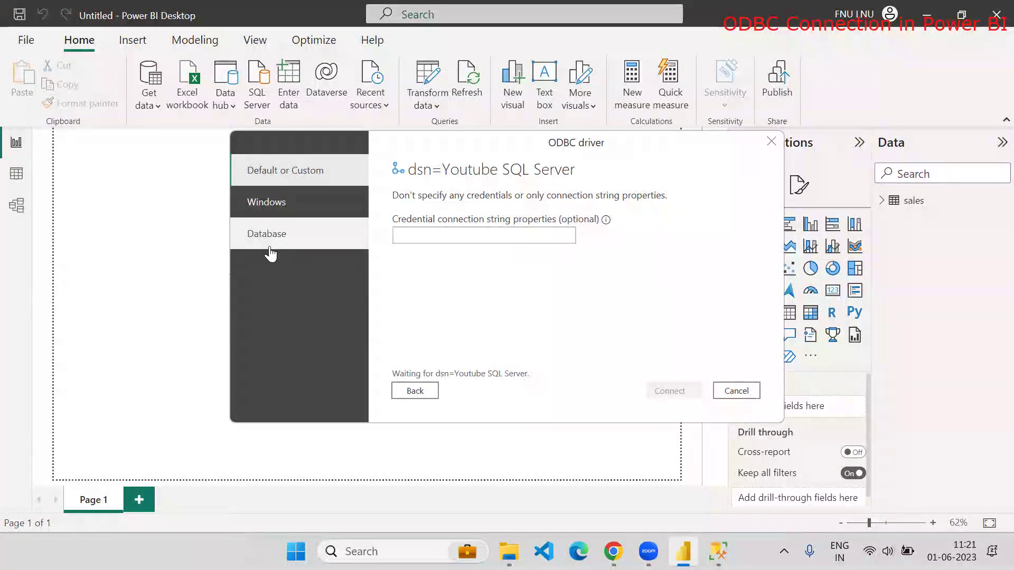
key(Escape)
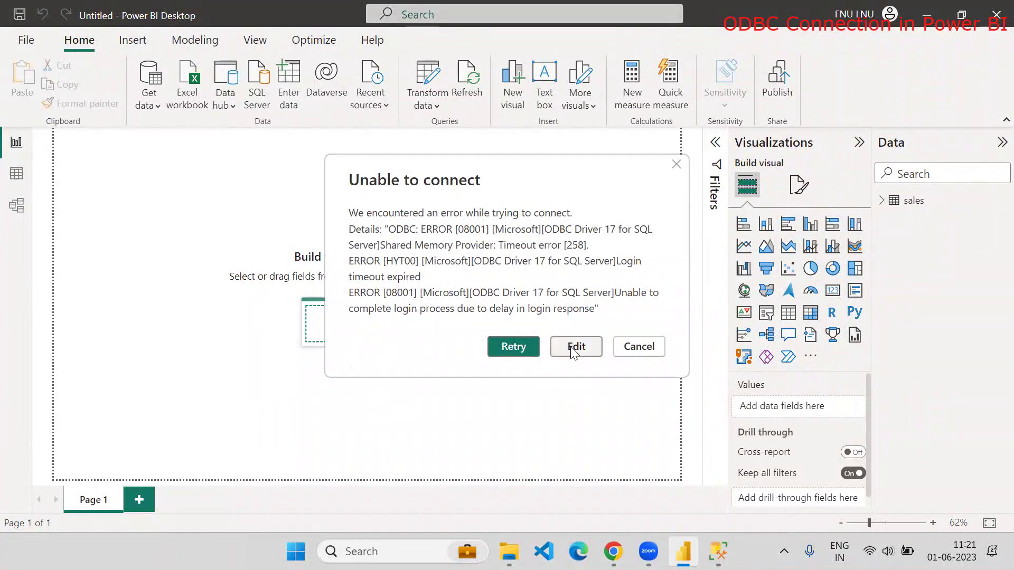
Retry the Youtube SQL Server connection via Edit, then reopen the ODBC settings after it fails
click(574, 349)
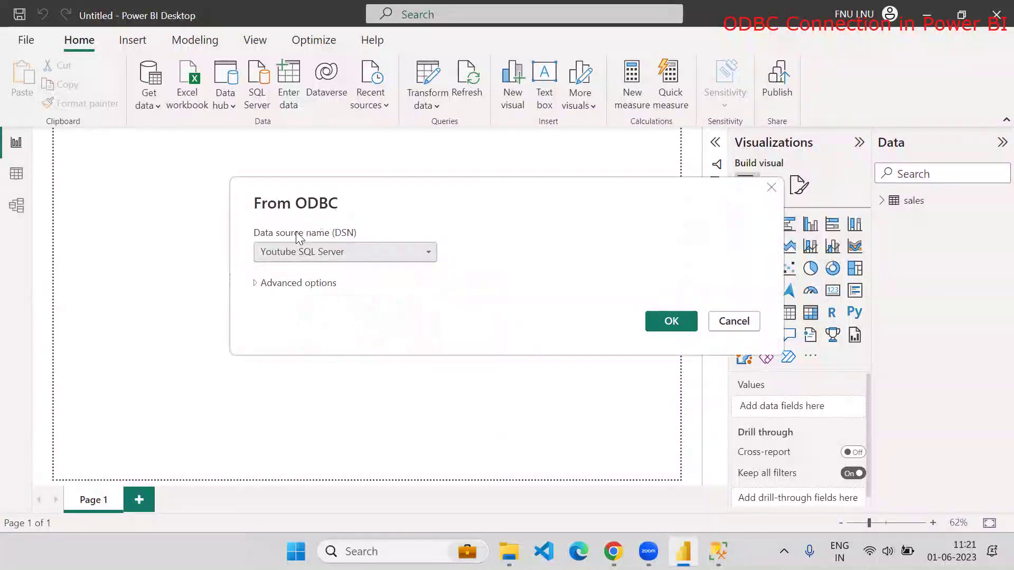
click(669, 331)
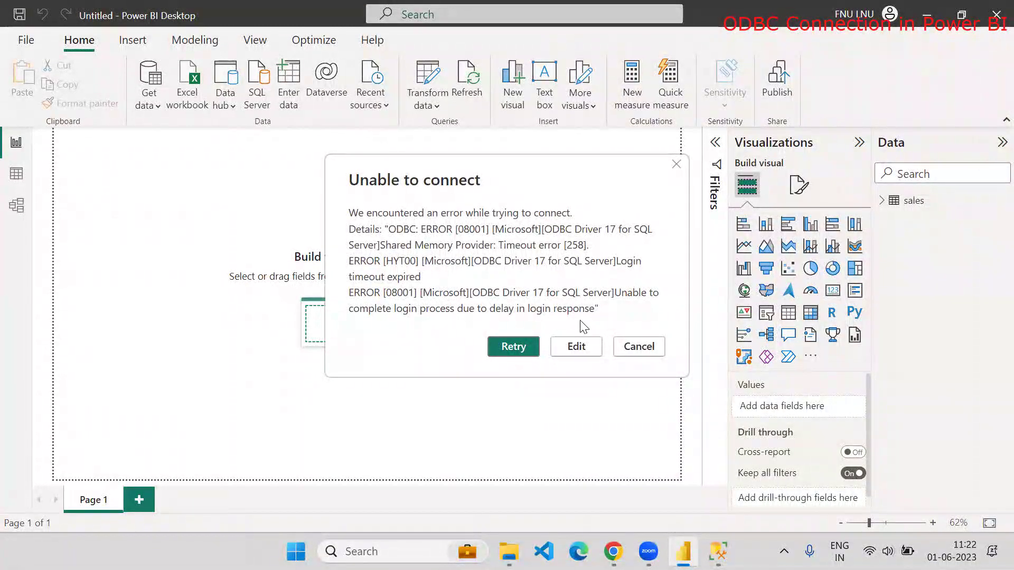
click(576, 348)
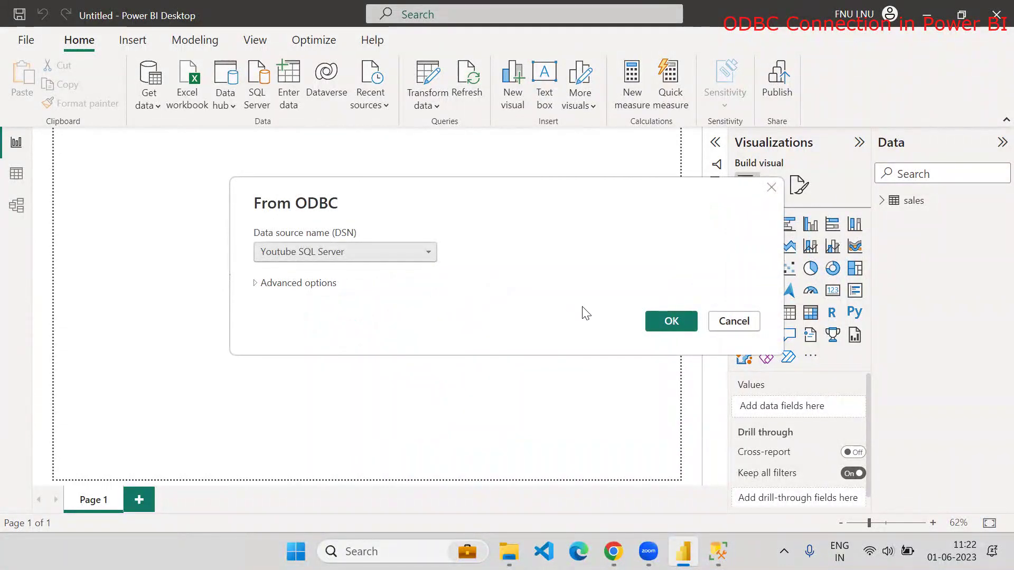
Cancel the old dialog and start a fresh ODBC connection from Get data > More
click(724, 327)
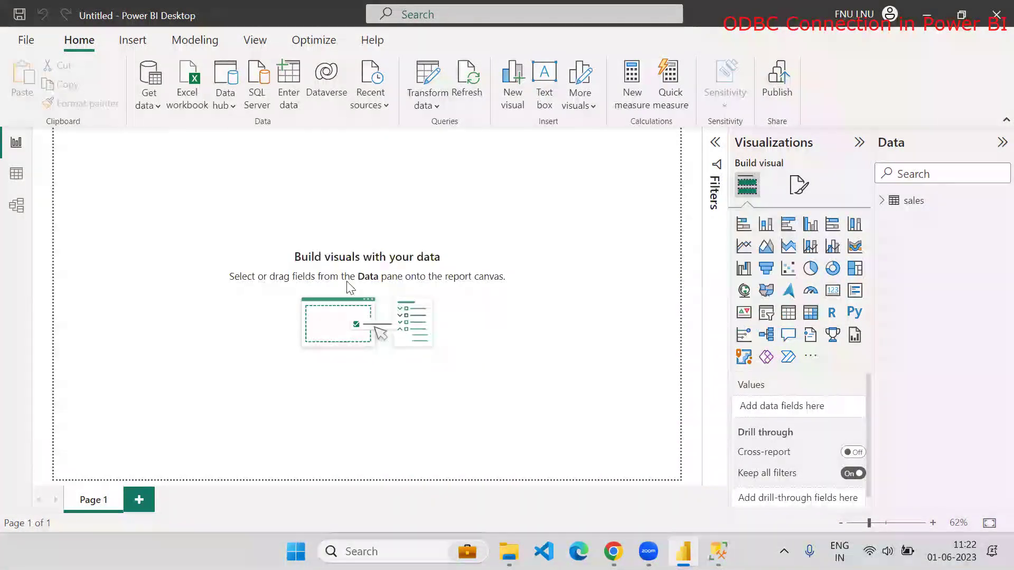
click(161, 99)
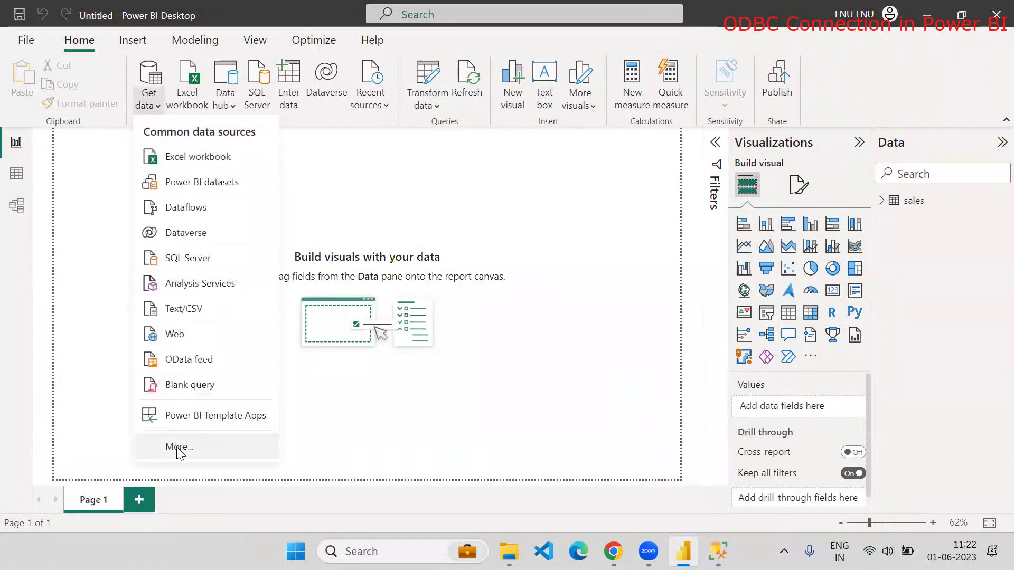
click(177, 508)
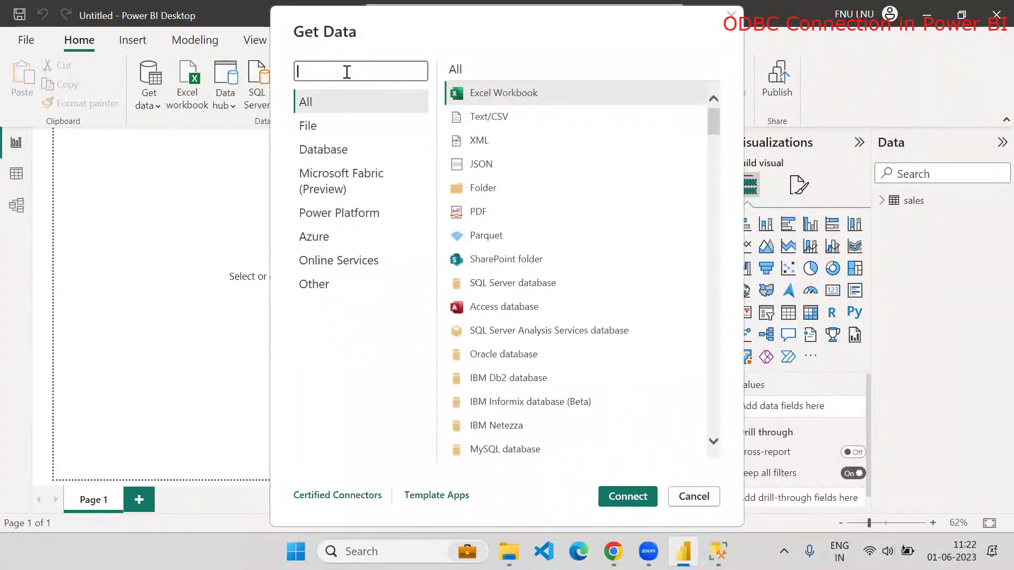
click(347, 71)
text(ODBC)
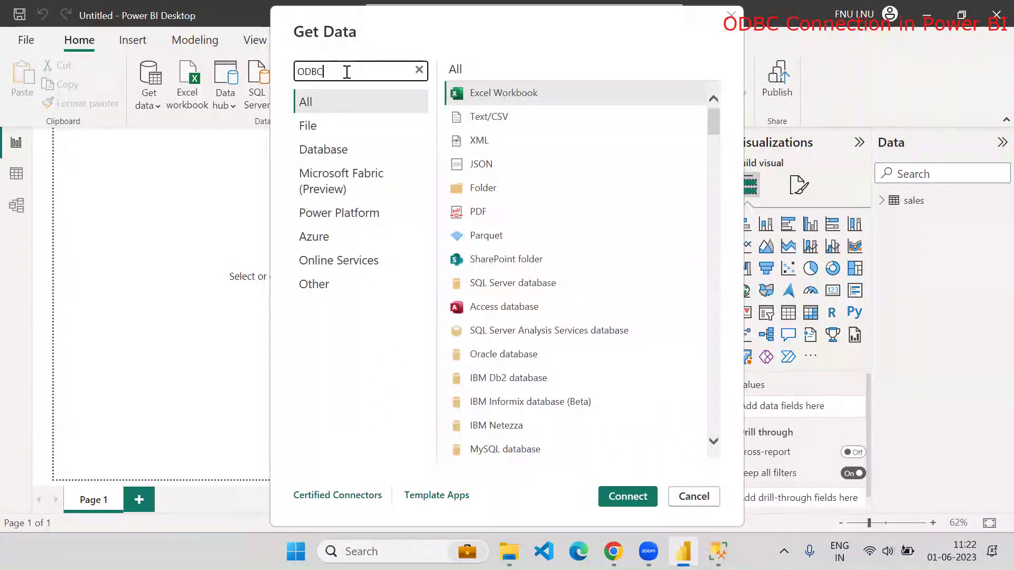
click(632, 492)
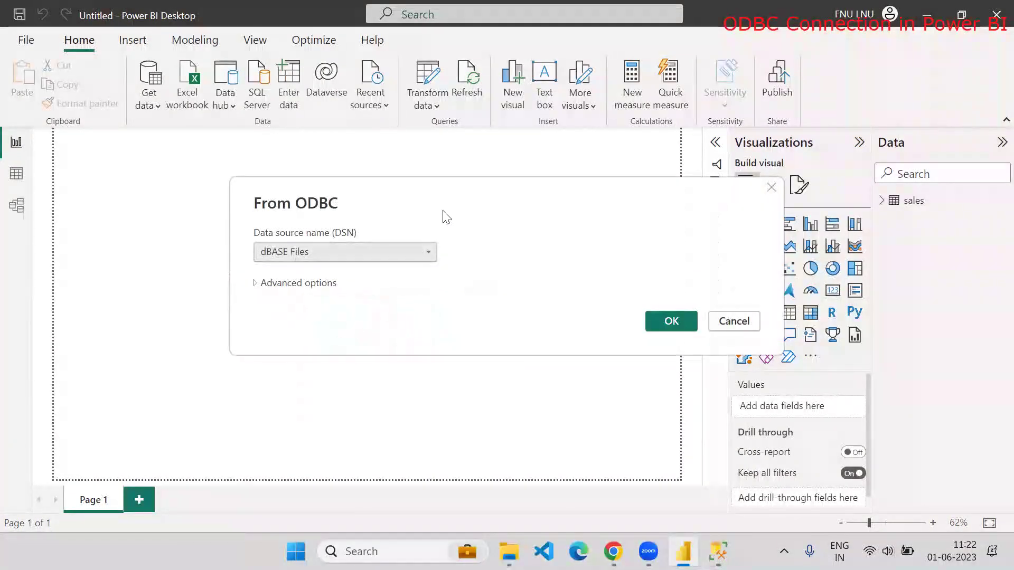
Select the Youtube SQL Server DSN and connect to it
click(410, 253)
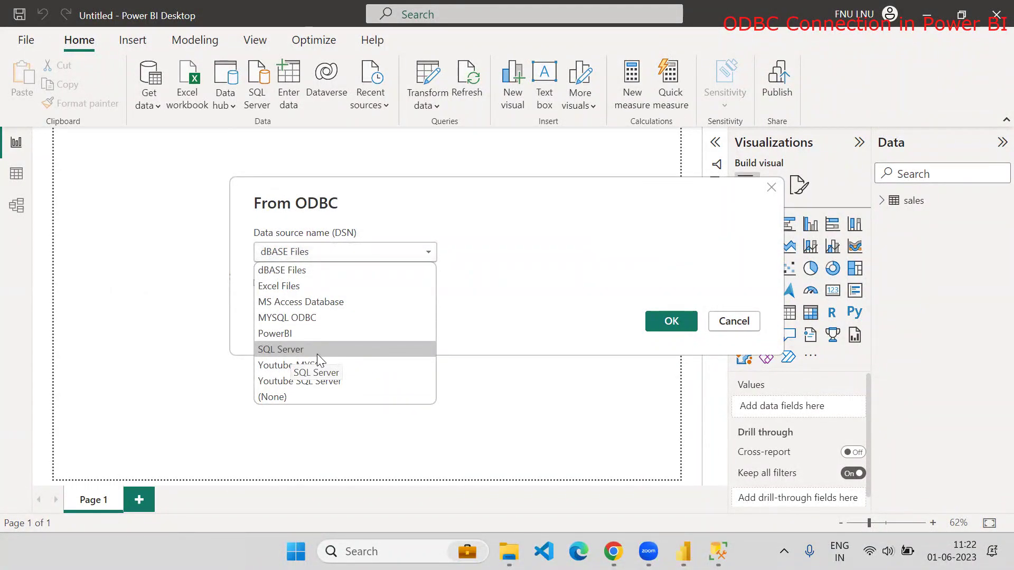
click(279, 381)
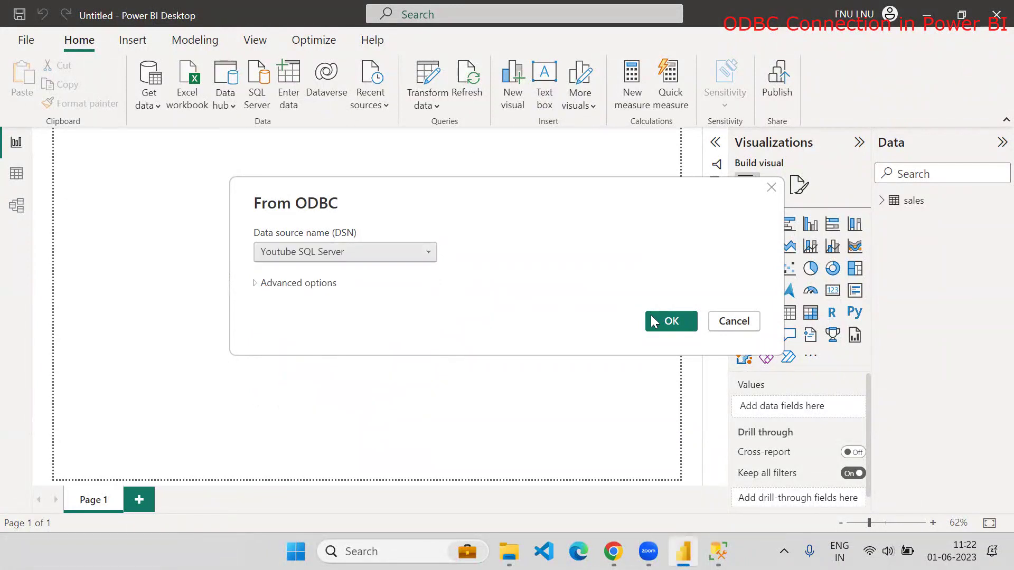
click(666, 321)
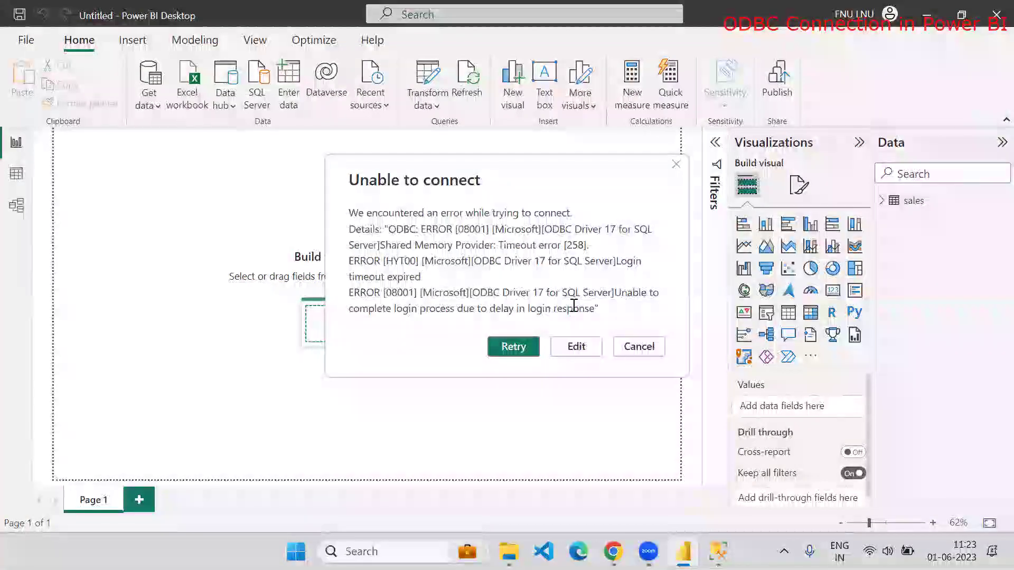
Choose a Database Engine connection in SSMS, then close SQL Server Management Studio
click(718, 551)
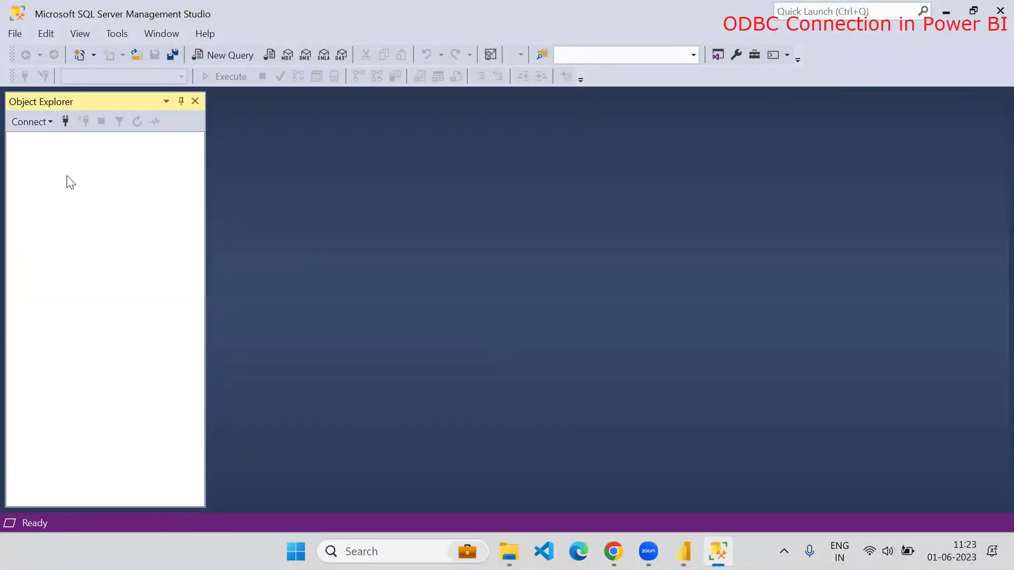
click(44, 124)
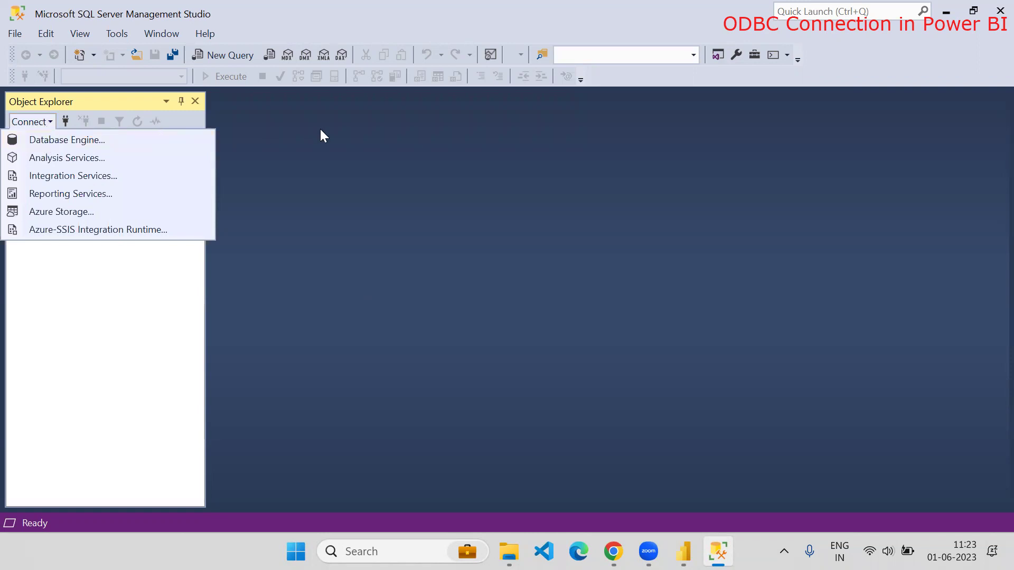
click(90, 139)
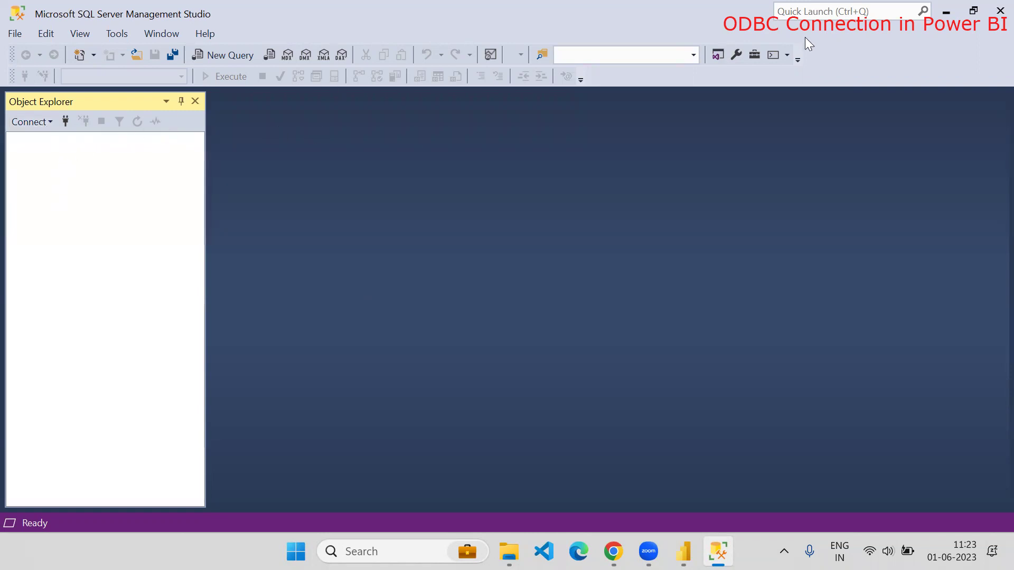
click(984, 11)
click(950, 37)
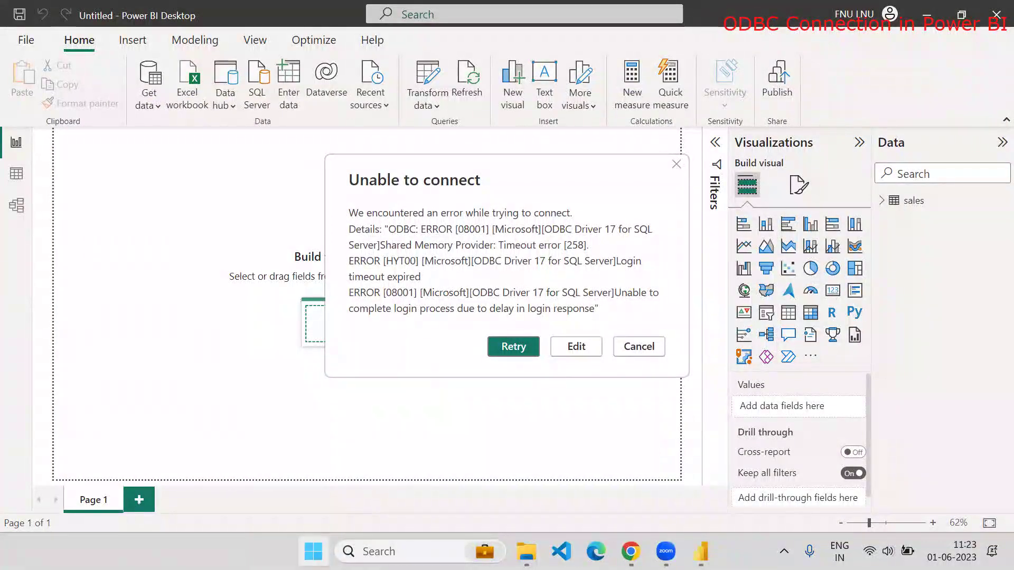
Relaunch SQL Server Management Studio 19 from Start search and connect to the server
click(312, 549)
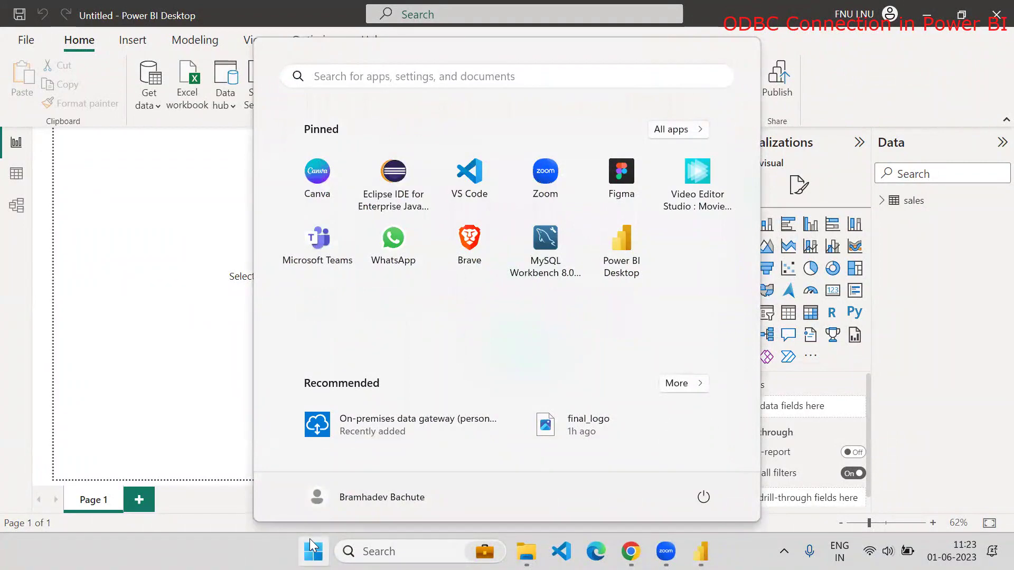
text(SSM)
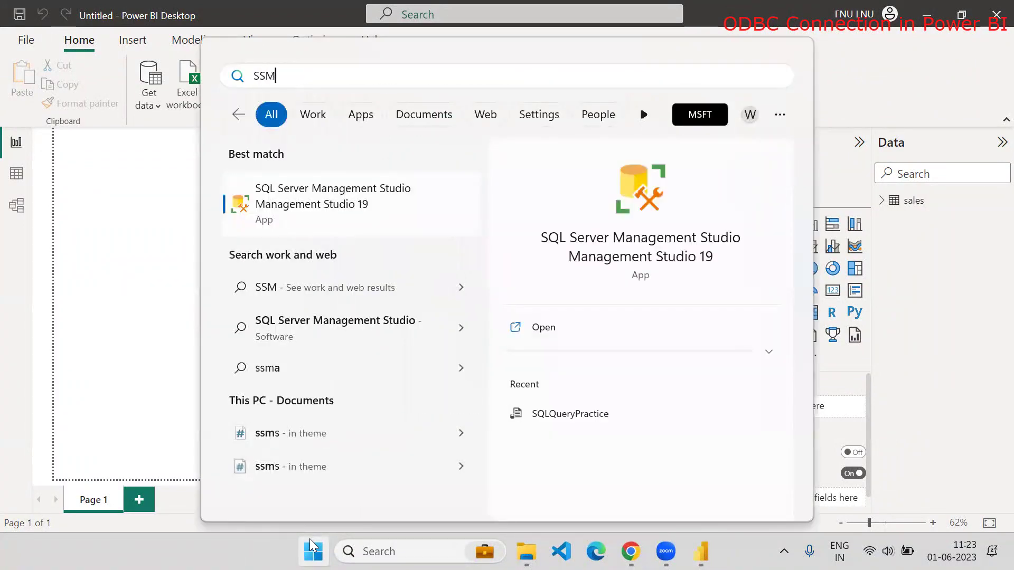
key(Return)
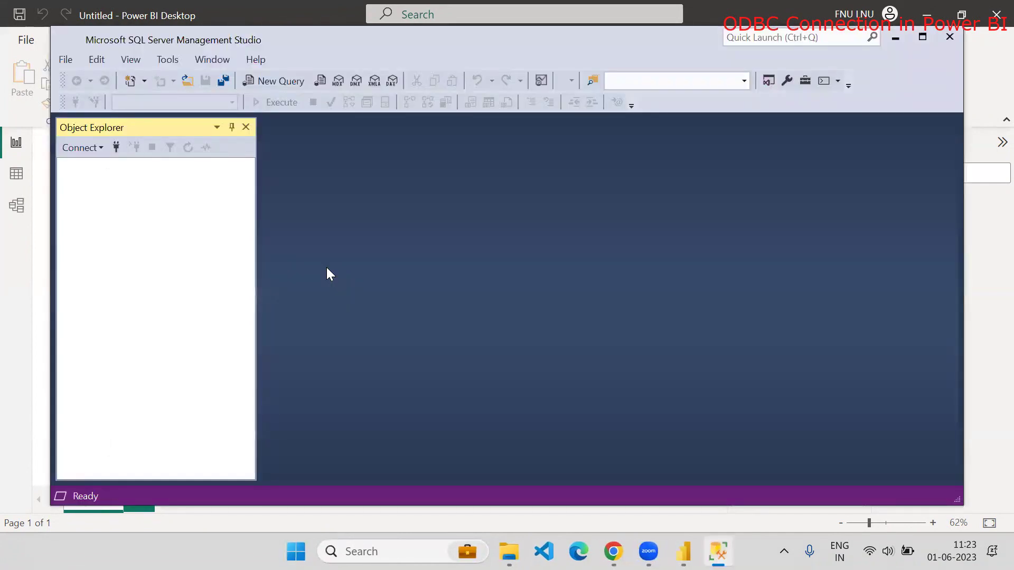
click(457, 293)
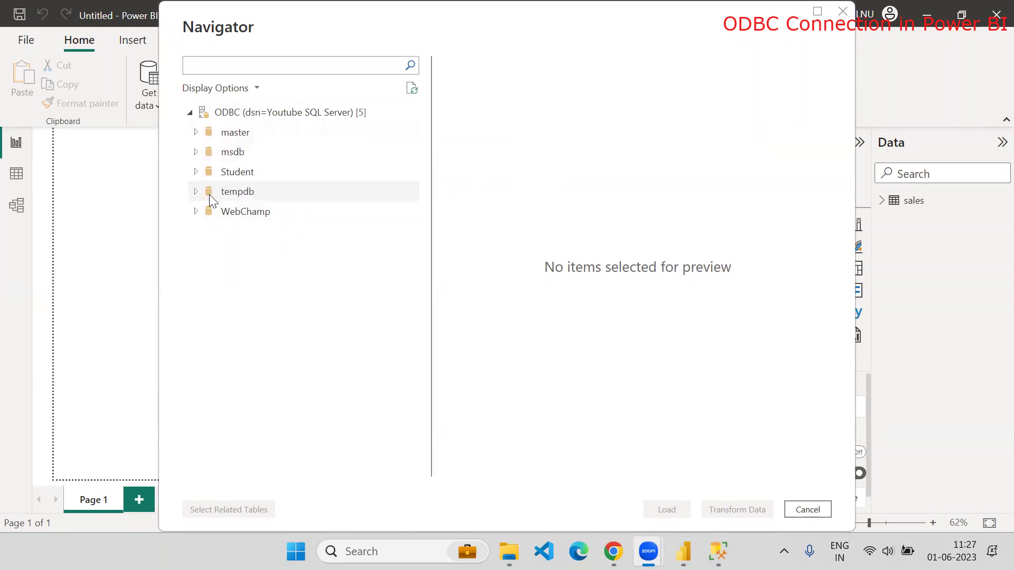
In Navigator, select SalesData under WebChamp > dbo and load it into the report
click(195, 213)
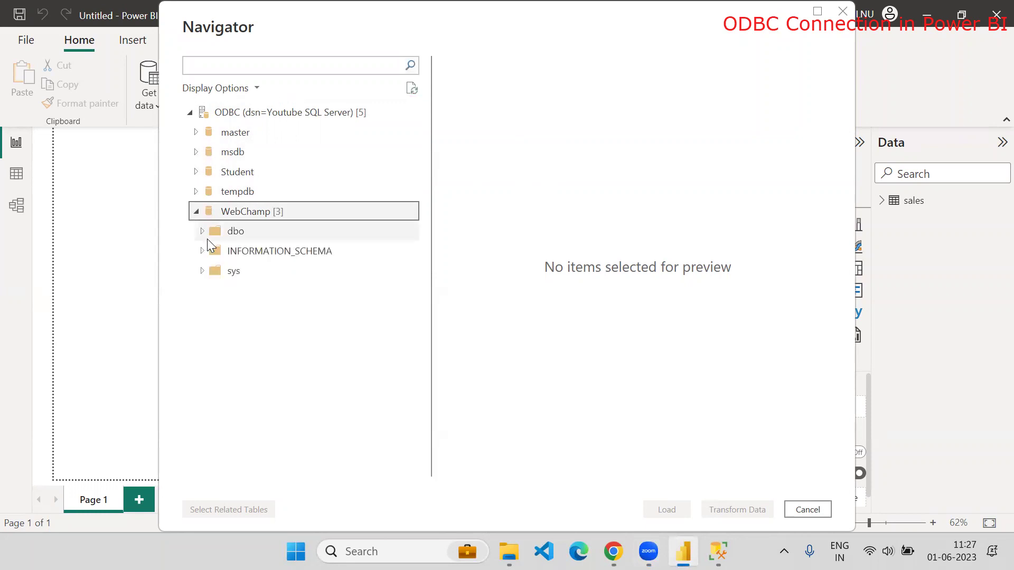
click(202, 231)
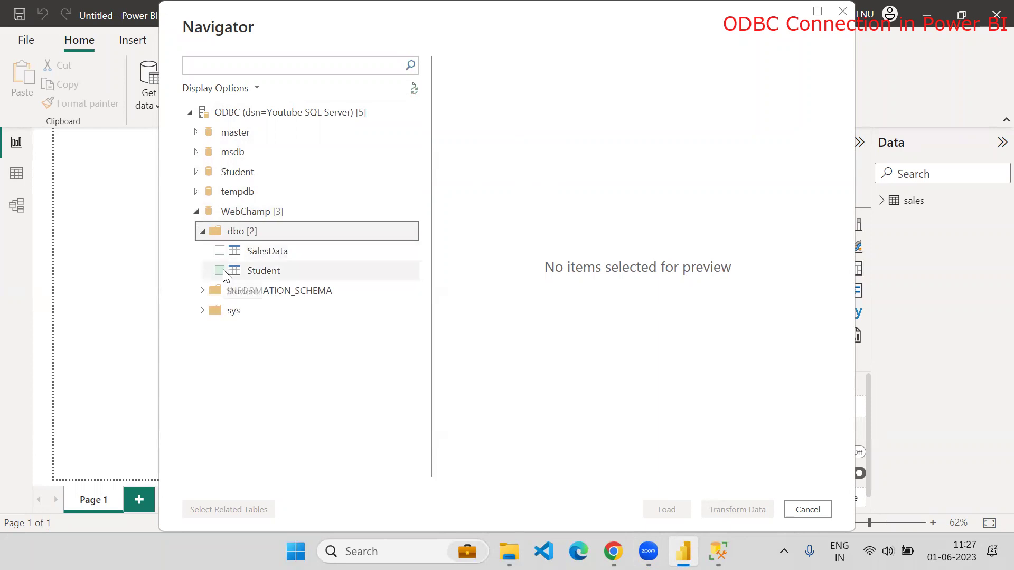
click(219, 251)
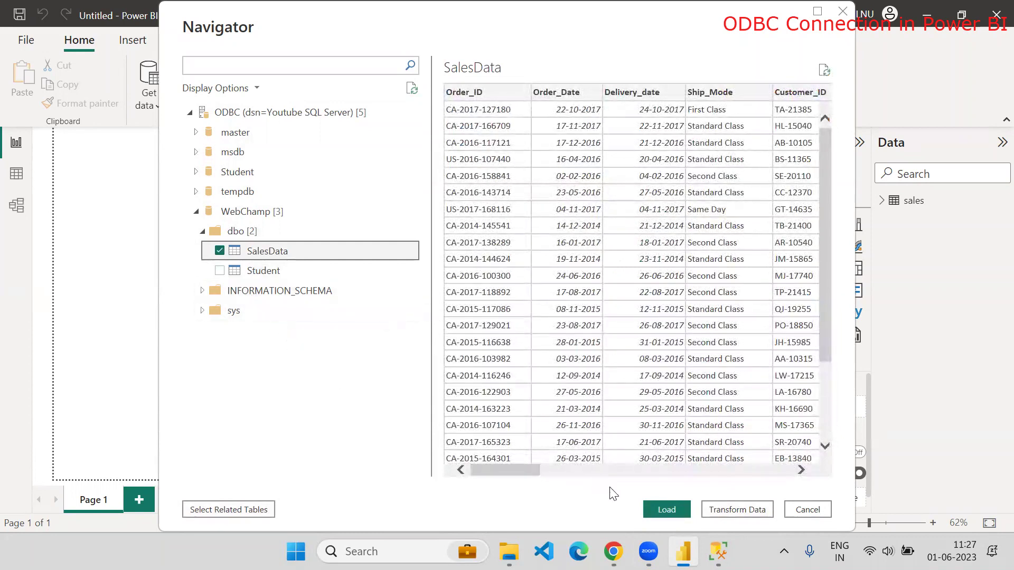
click(656, 508)
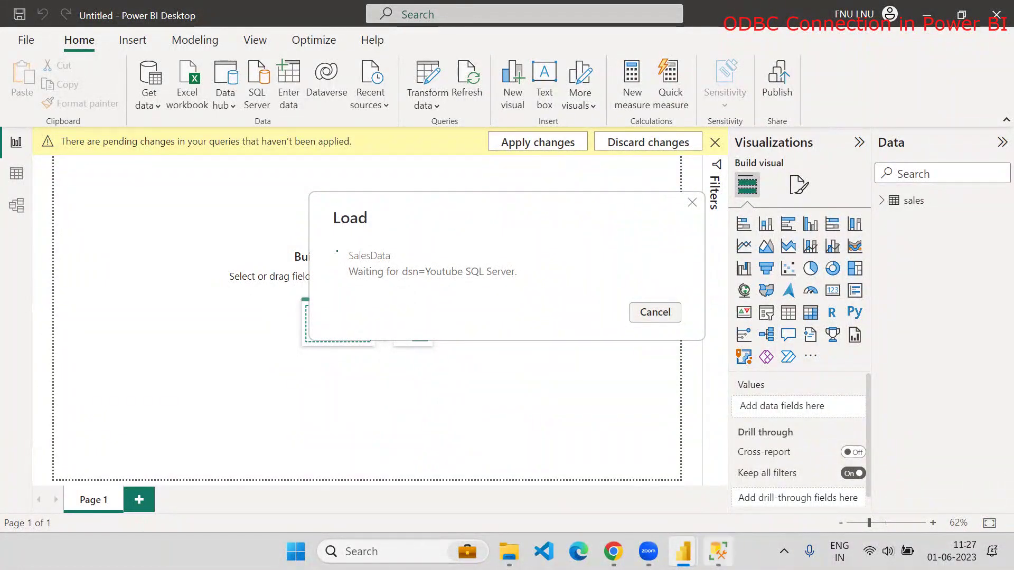
Minimize SSMS and cancel the running SalesData load after 420 rows
click(718, 551)
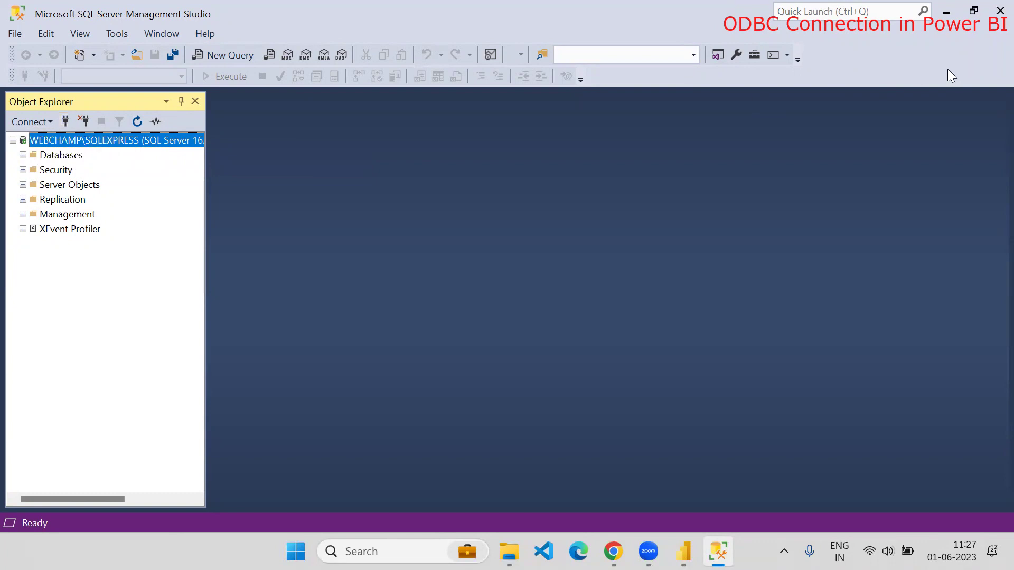
click(946, 21)
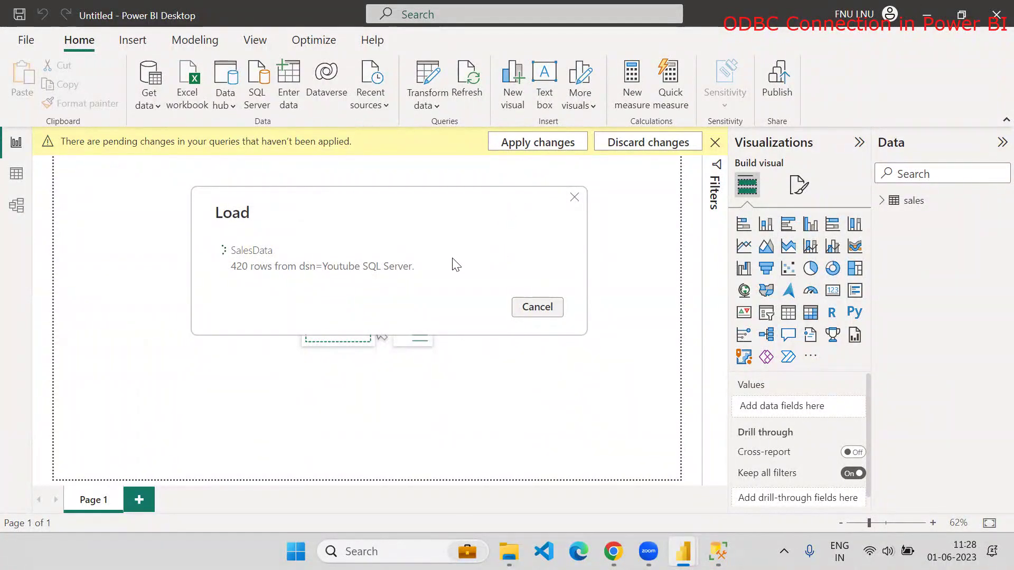
click(535, 309)
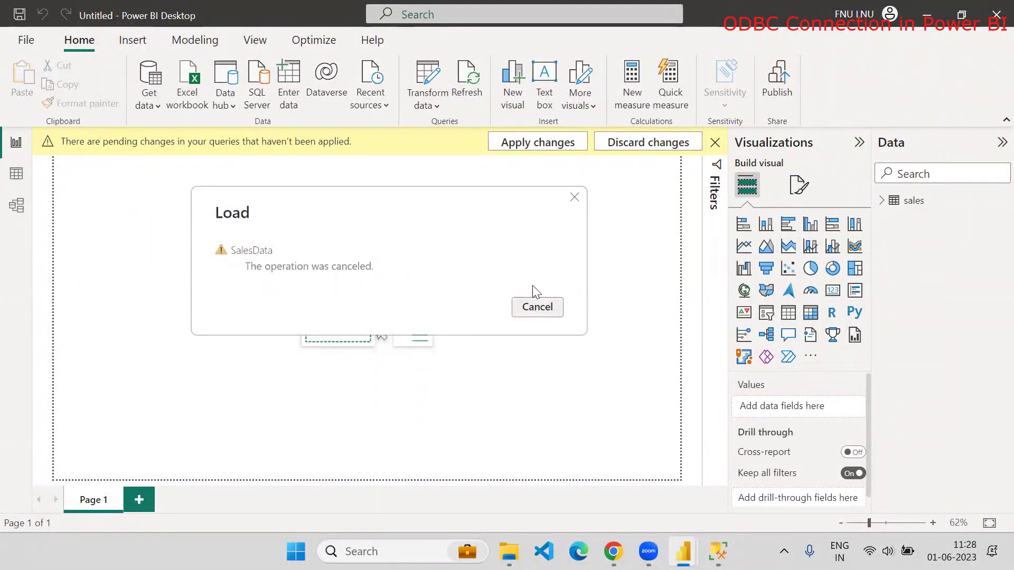
Minimize the Power BI Desktop window to reveal the WebChamp desktop wallpaper
click(926, 16)
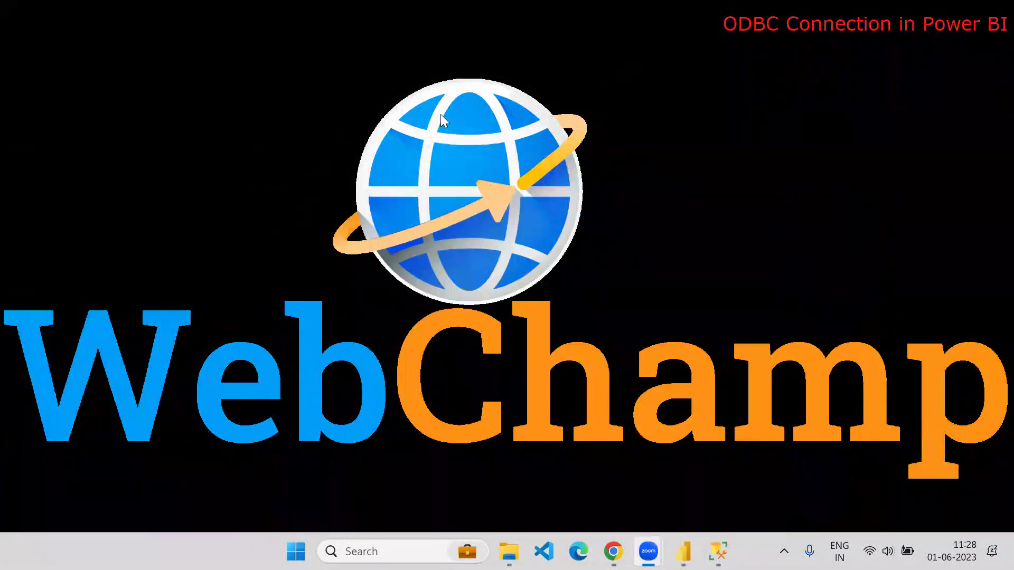